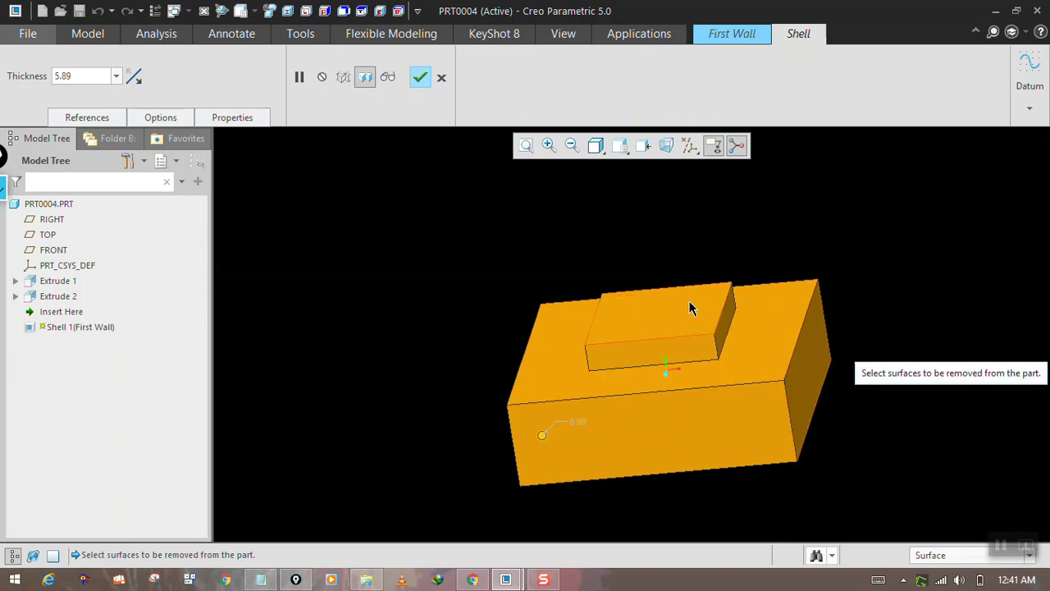
- Create the first-wall shell with 5.89 thickness, removing the top face of the small raised block
click(563, 34)
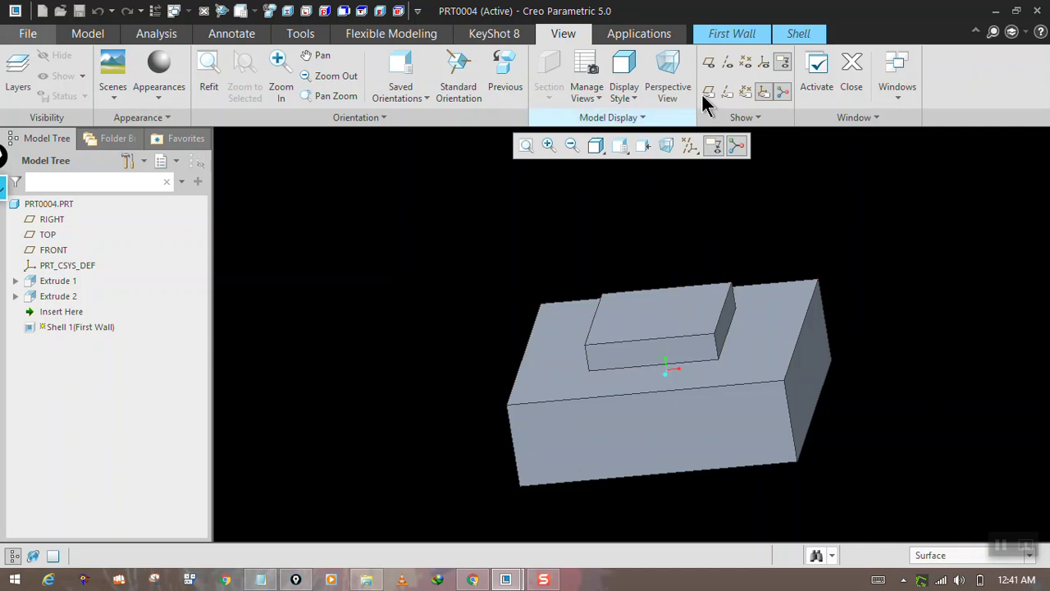
click(814, 34)
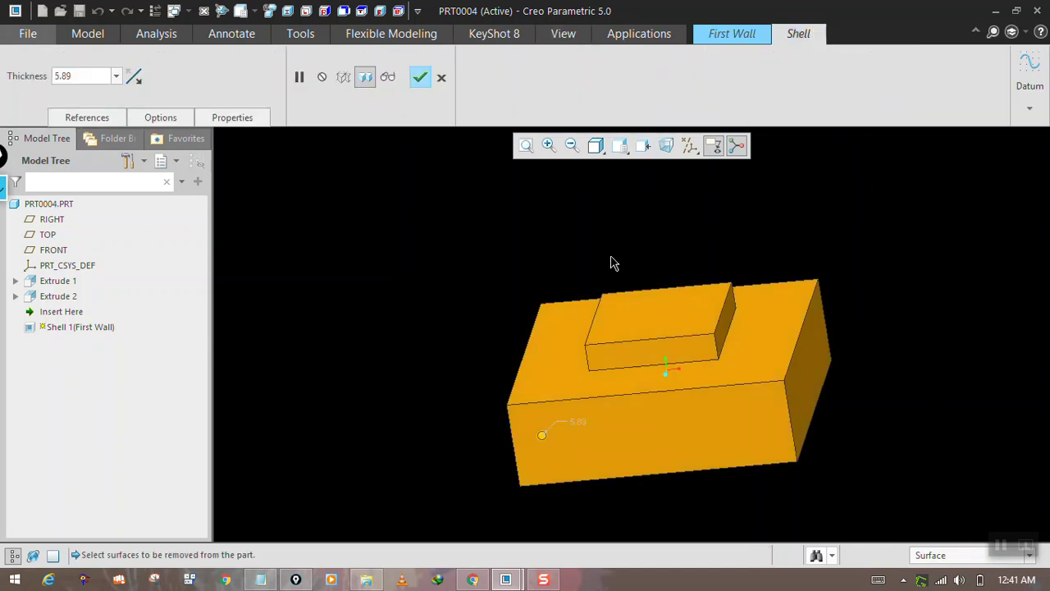
click(644, 310)
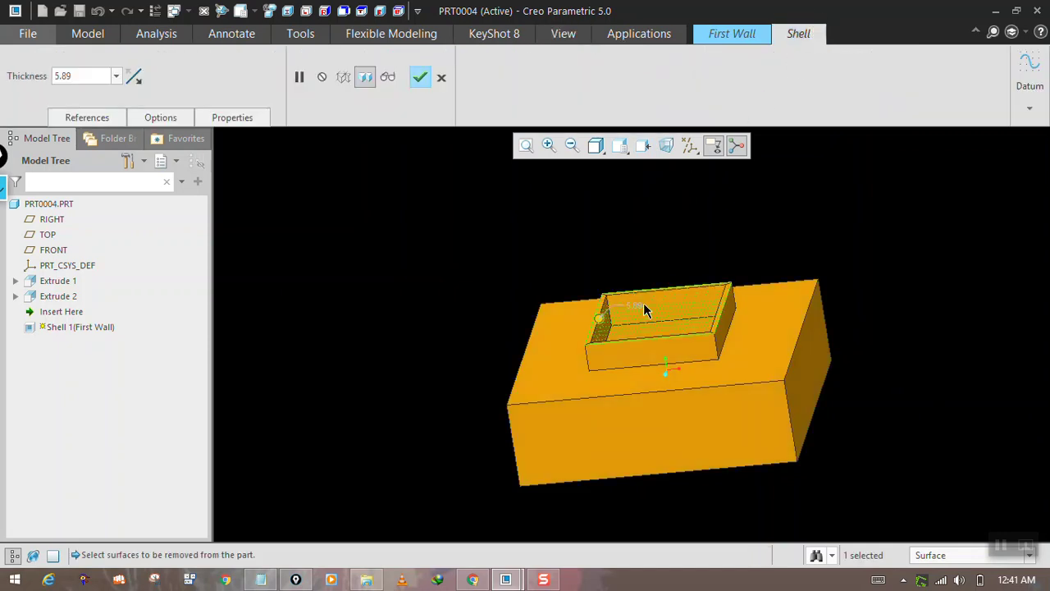
middle_drag(662, 268, 657, 293)
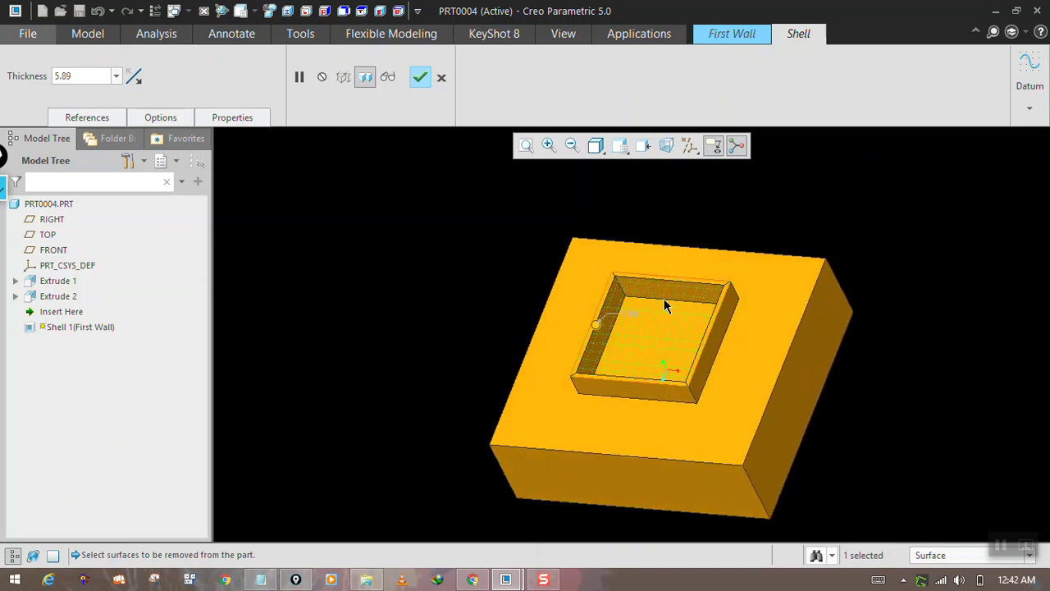
middle_drag(665, 305, 659, 285)
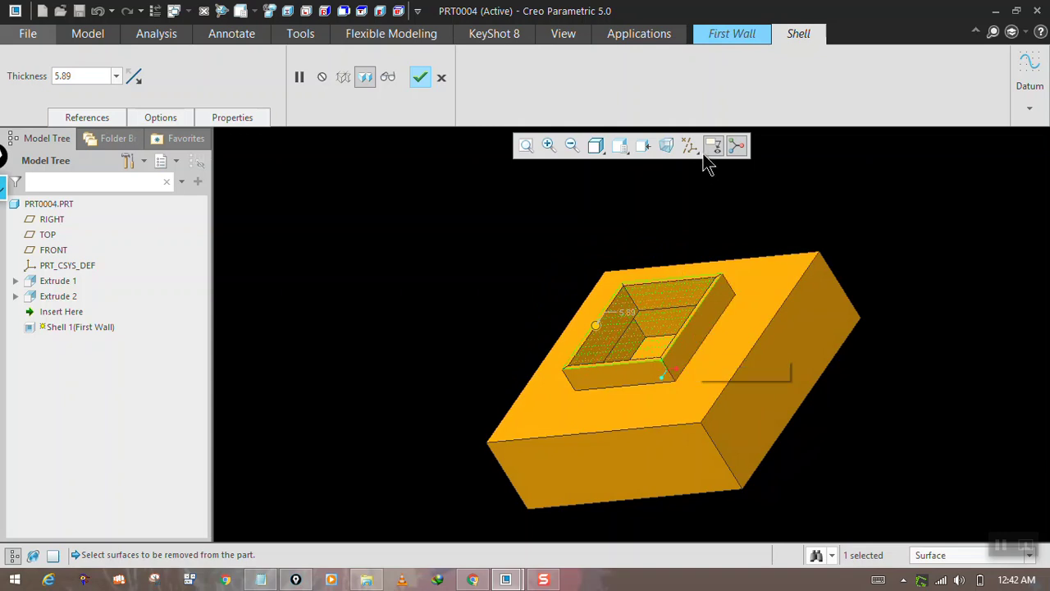
click(419, 80)
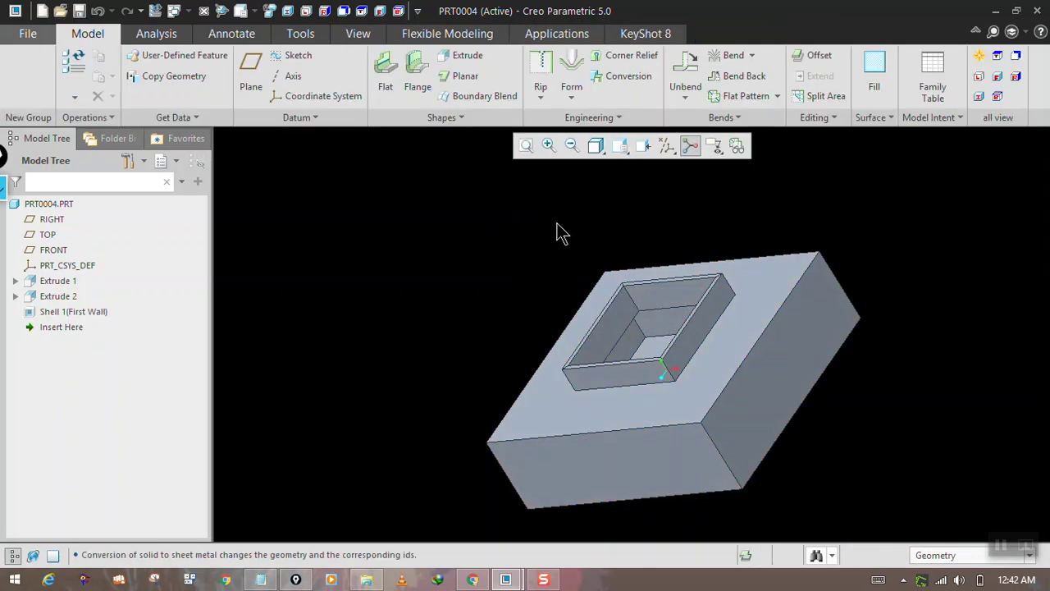
- Start a sheet metal Conversion on the shelled part and allow the program named in the firewall alert
mouse_move(561, 232)
middle_down()
mouse_move(659, 195)
mouse_move(651, 172)
mouse_move(562, 194)
mouse_move(566, 205)
middle_up()
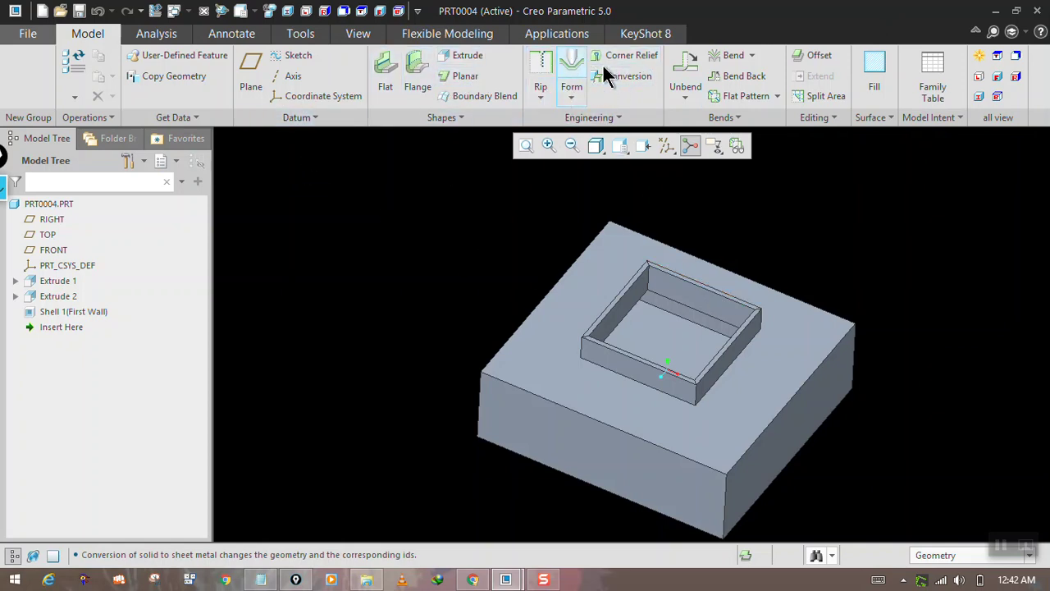
click(632, 76)
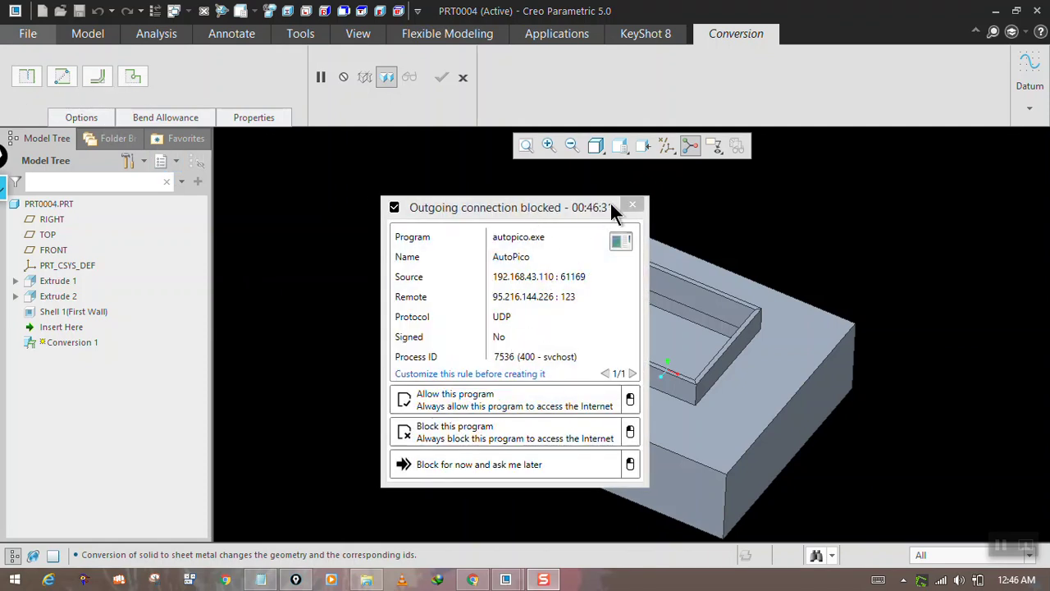
click(479, 402)
middle_drag(551, 401, 485, 362)
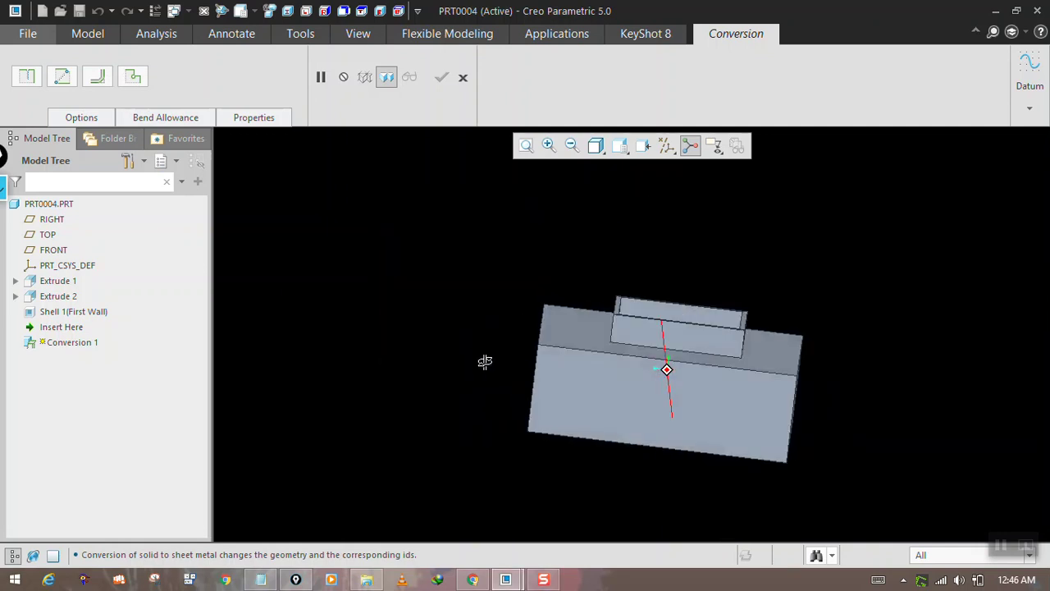
key(ctrl+d)
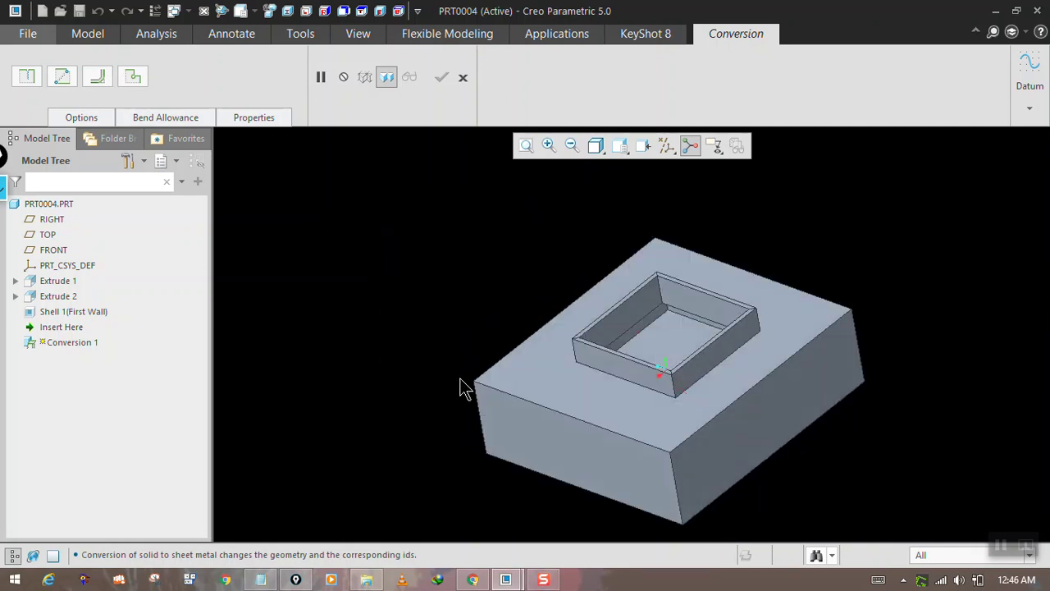
- Start an Edge Bend and select the four outer edges of the base block's underside
click(95, 79)
middle_drag(462, 333, 460, 288)
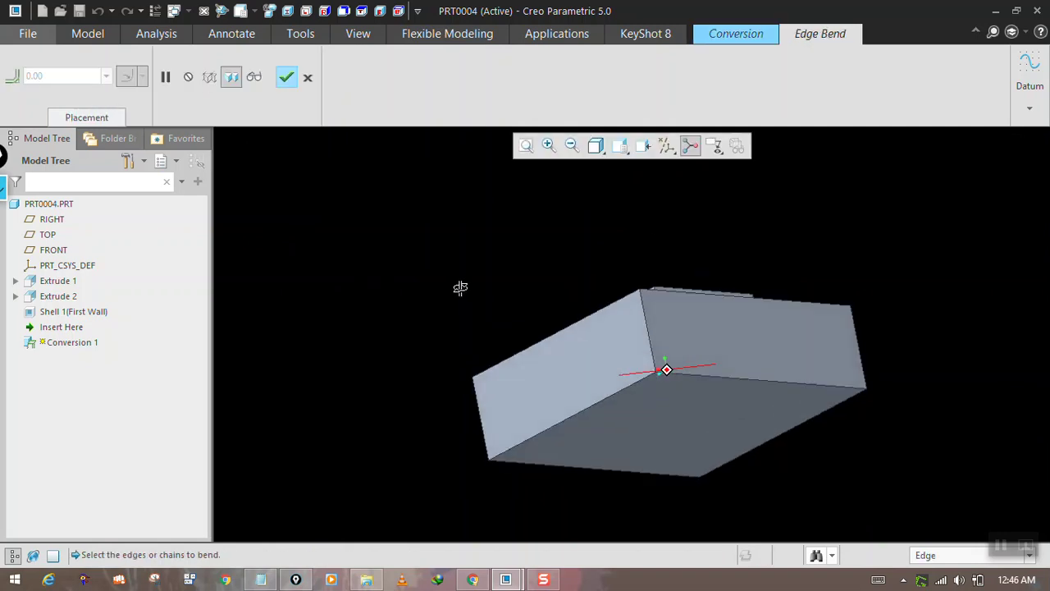
click(559, 419)
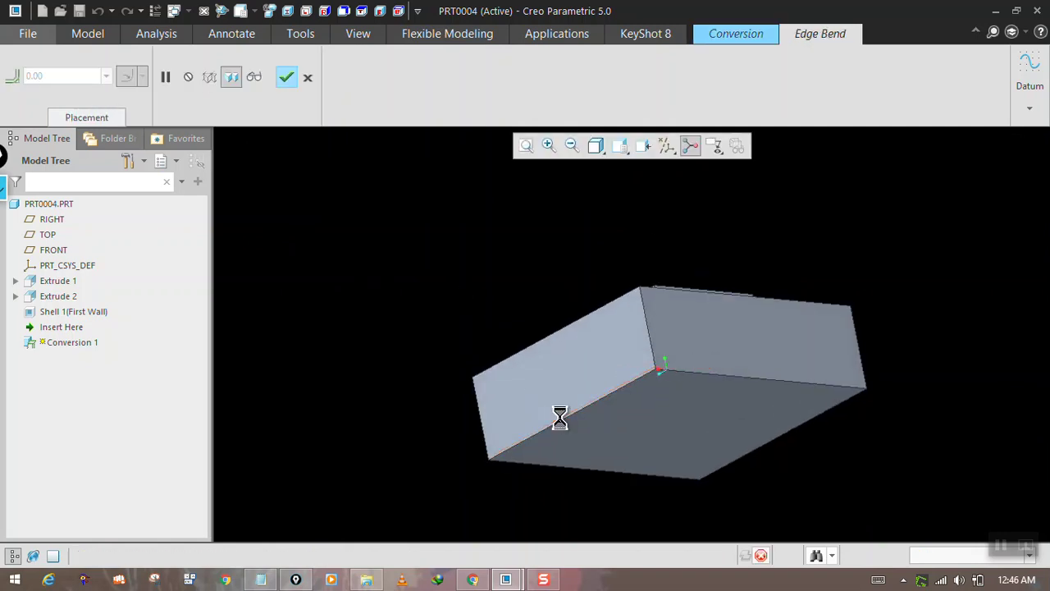
ctrl+click(686, 372)
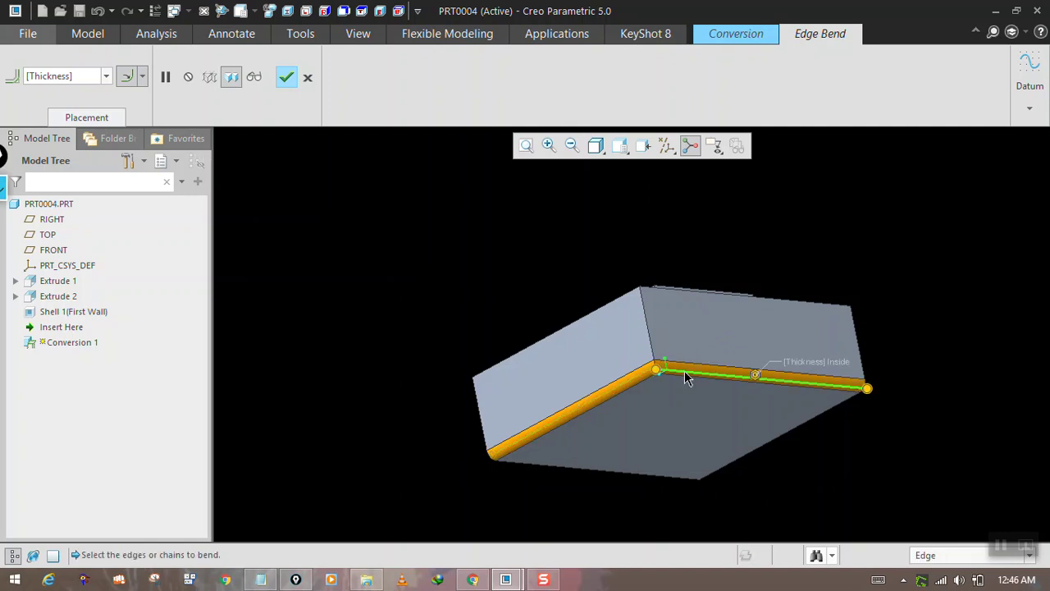
ctrl+click(620, 473)
ctrl+click(802, 425)
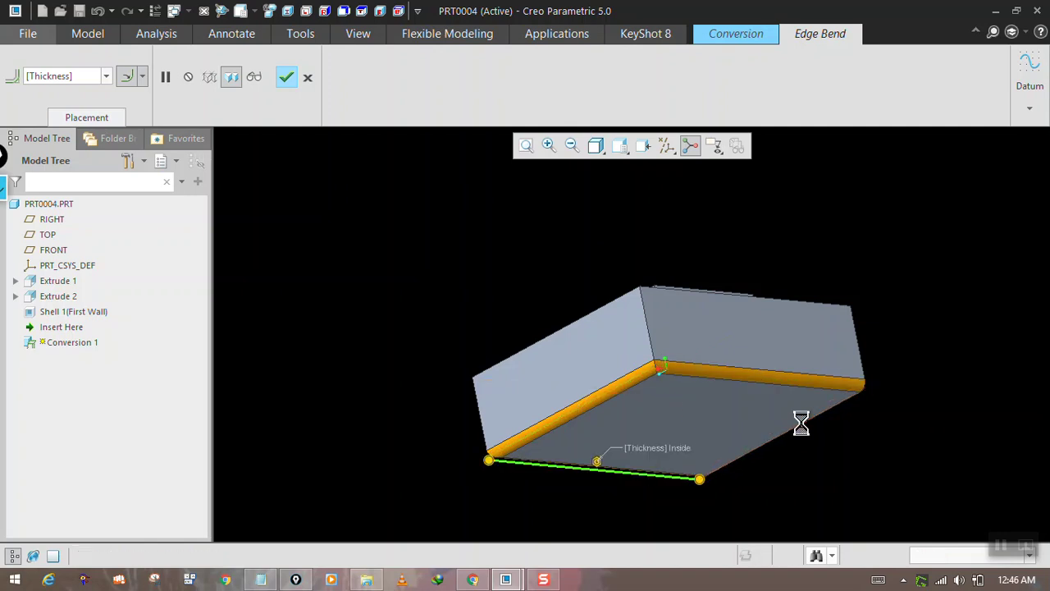
- Add the four outer edges of the base block's upper face to the edge bend
middle_drag(792, 410, 743, 413)
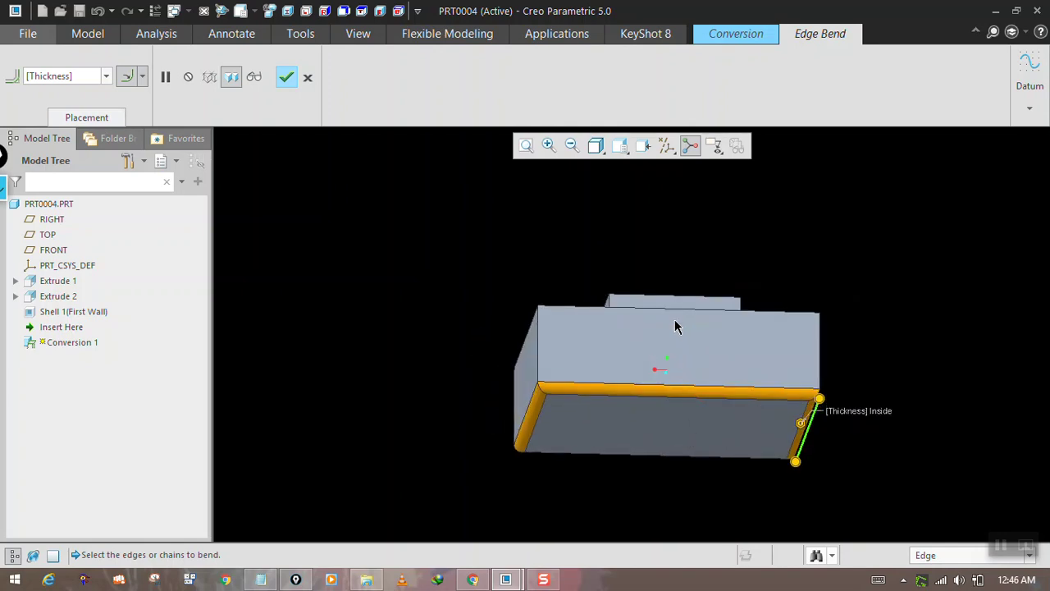
middle_drag(675, 326, 616, 363)
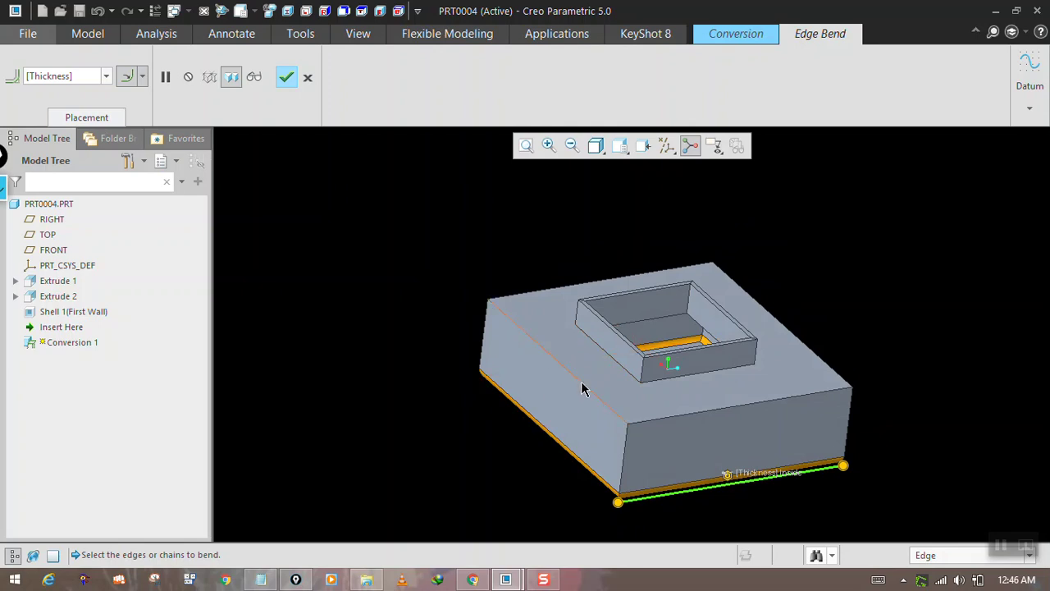
ctrl+click(581, 382)
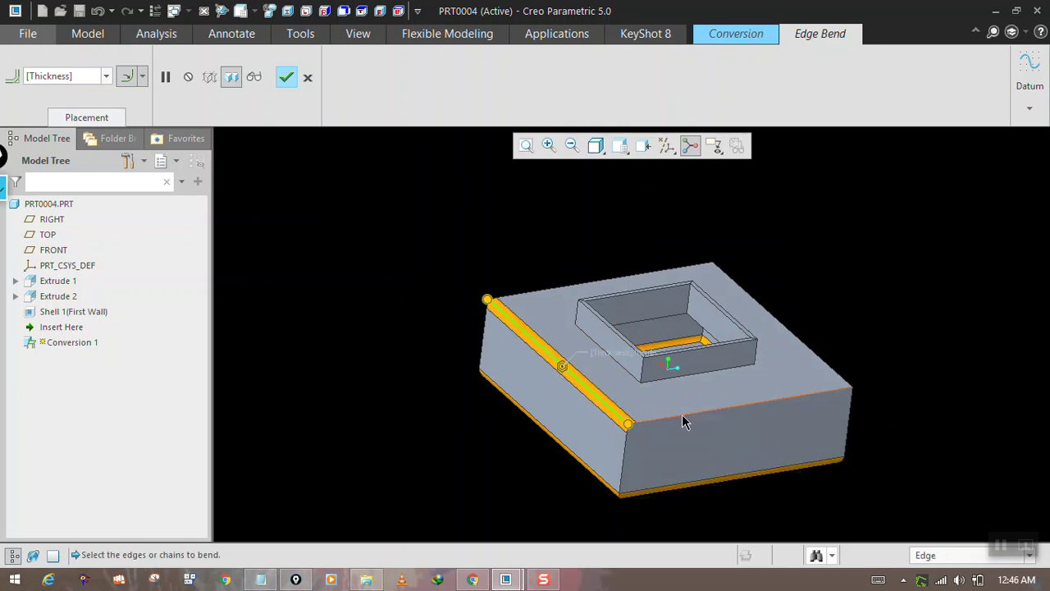
ctrl+click(682, 414)
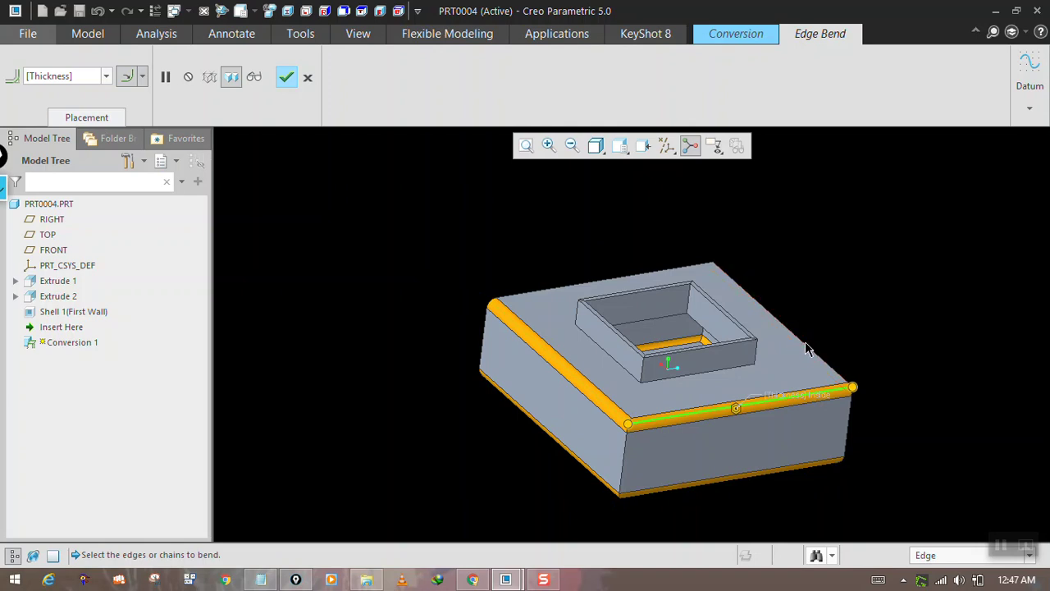
ctrl+click(804, 343)
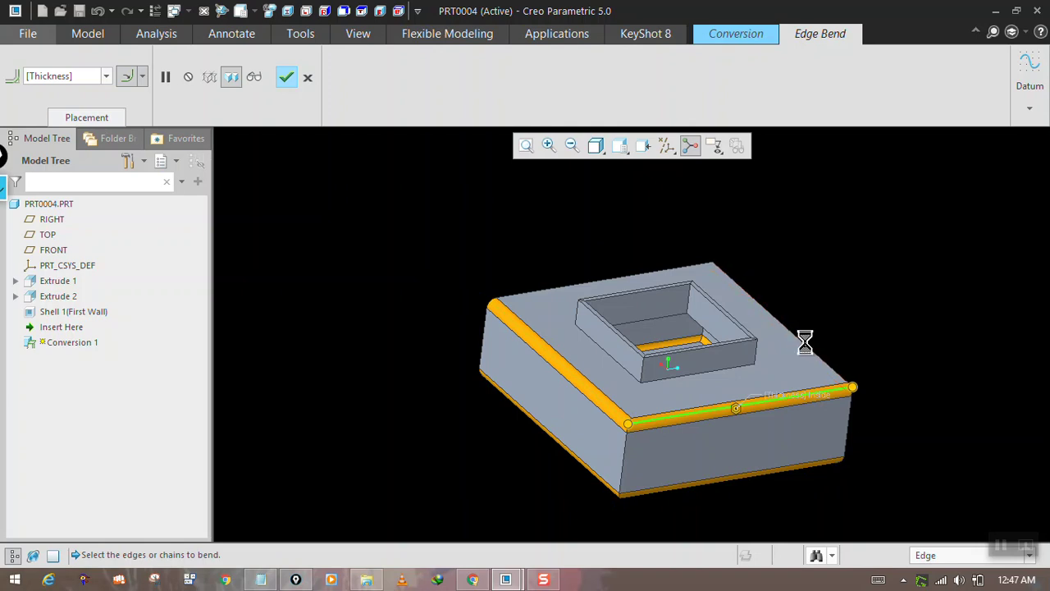
ctrl+click(585, 285)
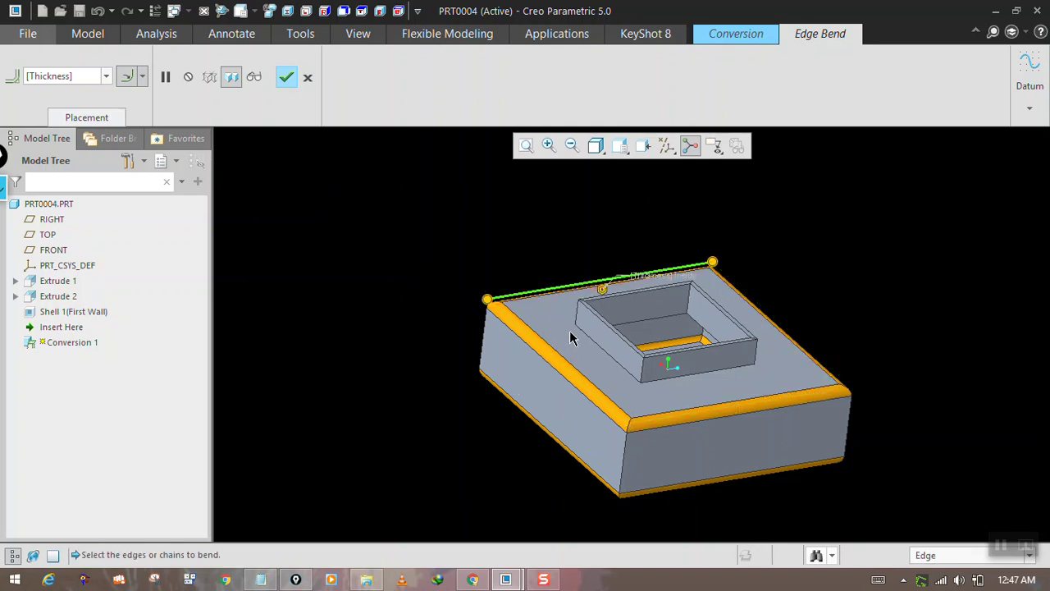
- Add the edges around the foot of the raised block to the edge bend and complete it
scroll(571, 339, down, 3)
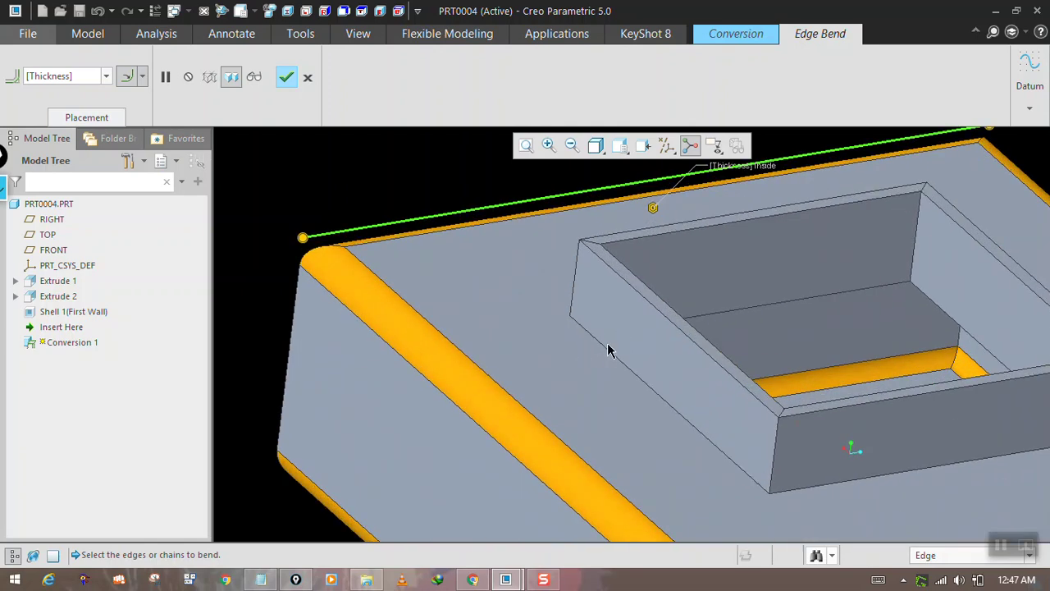
ctrl+click(603, 345)
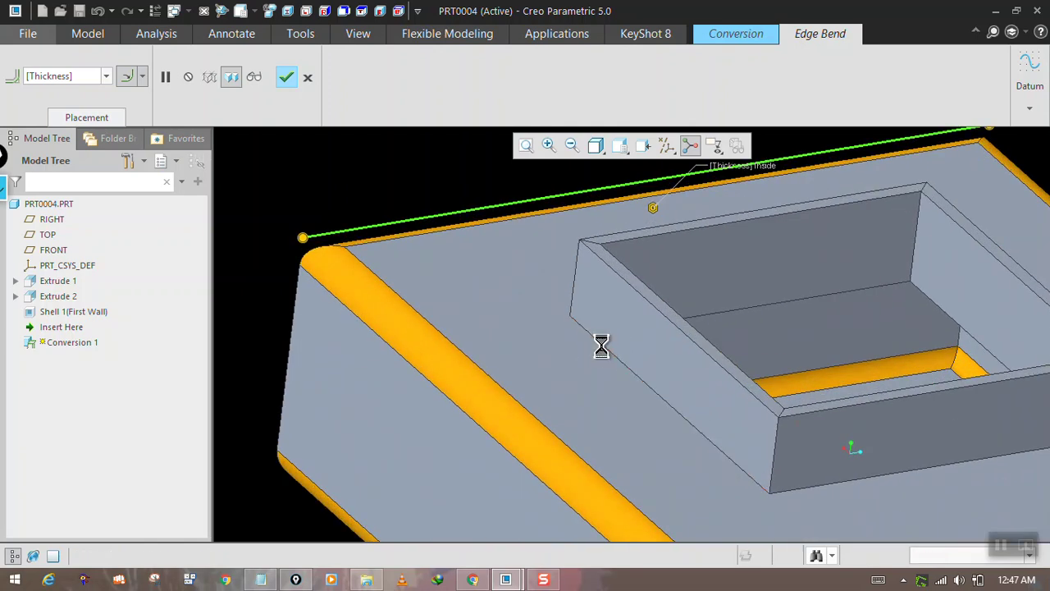
ctrl+click(857, 479)
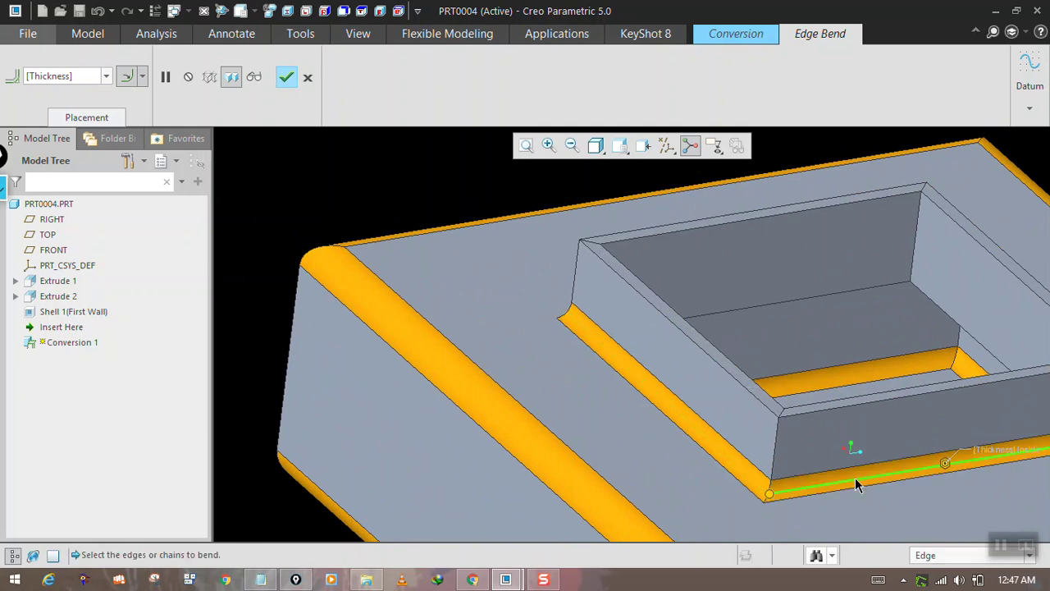
scroll(759, 449, up, 2)
mouse_move(759, 449)
middle_down()
mouse_move(867, 479)
mouse_move(761, 447)
middle_up()
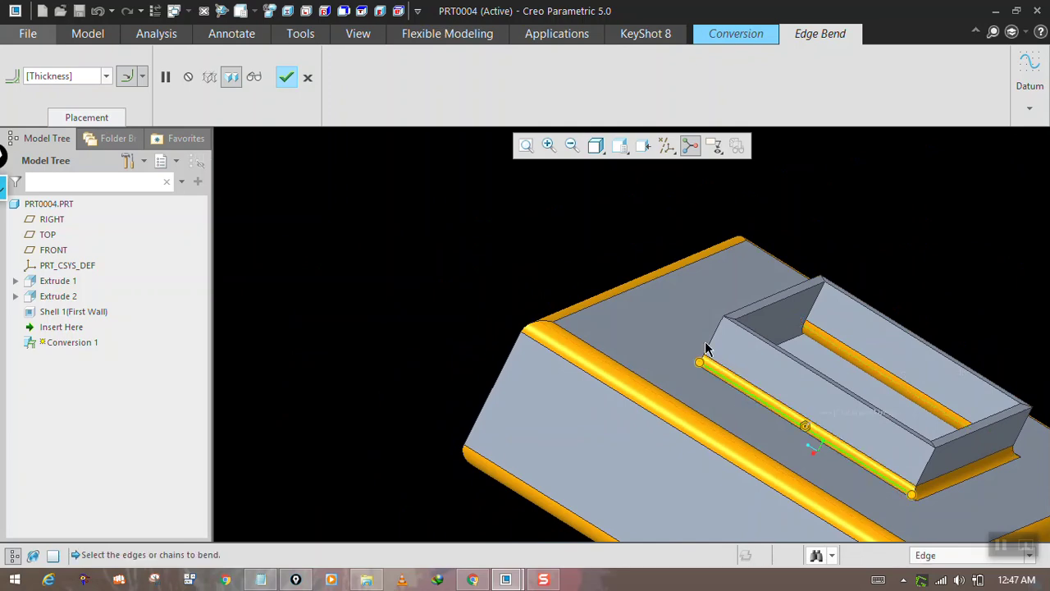
middle_drag(707, 348, 653, 379)
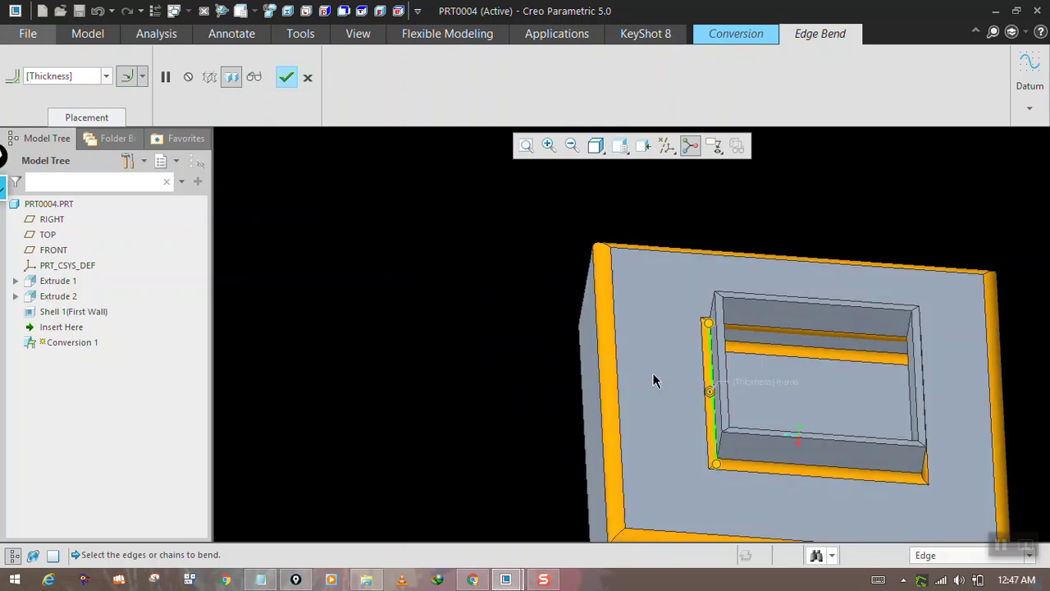
click(285, 78)
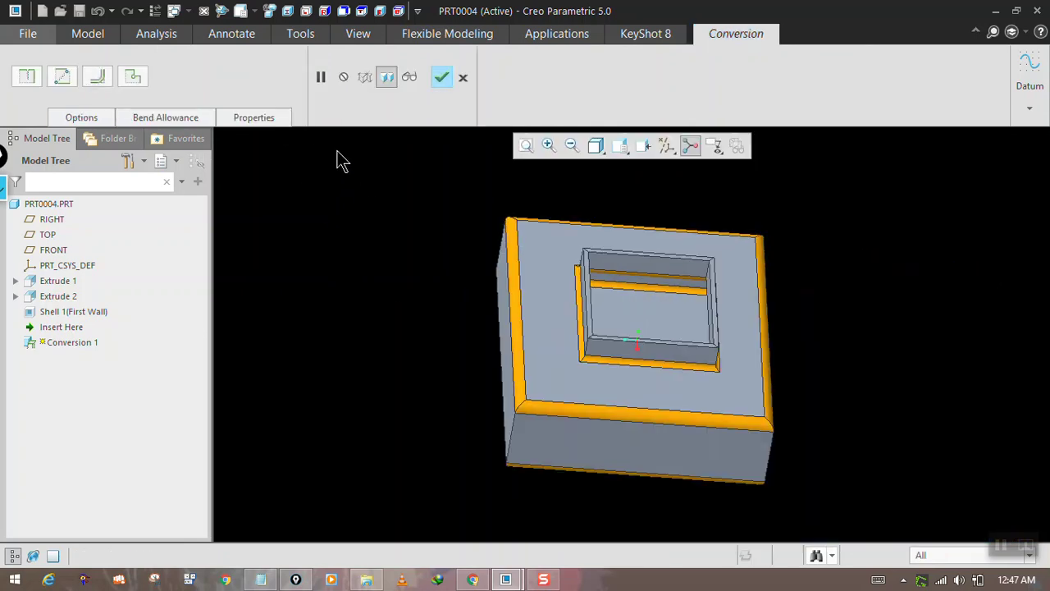
- Start an Edge Rip of type Open and select the four vertical corner edges of the base block
click(27, 82)
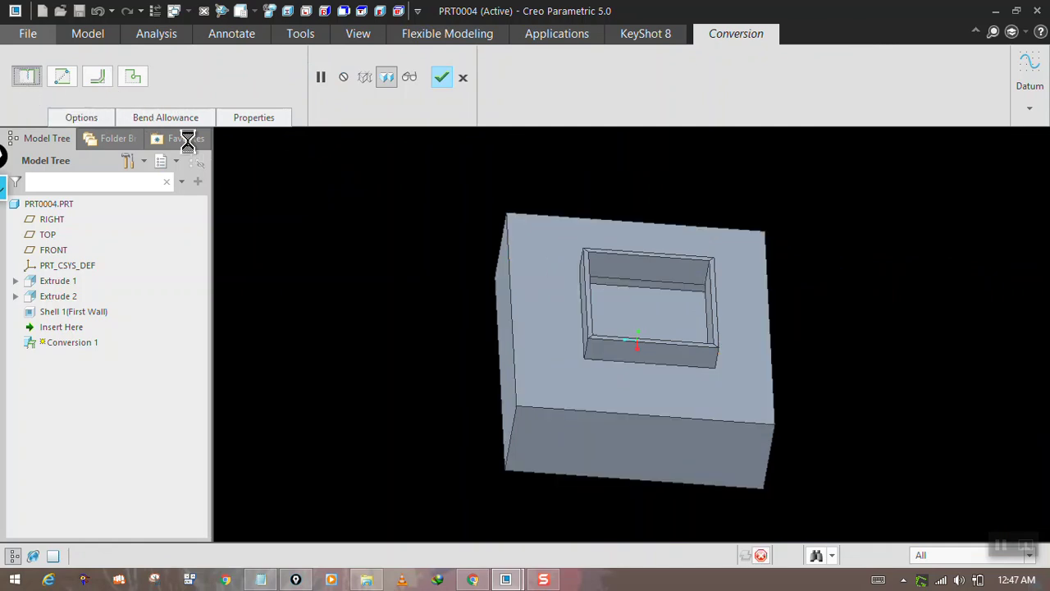
middle_drag(455, 270, 632, 340)
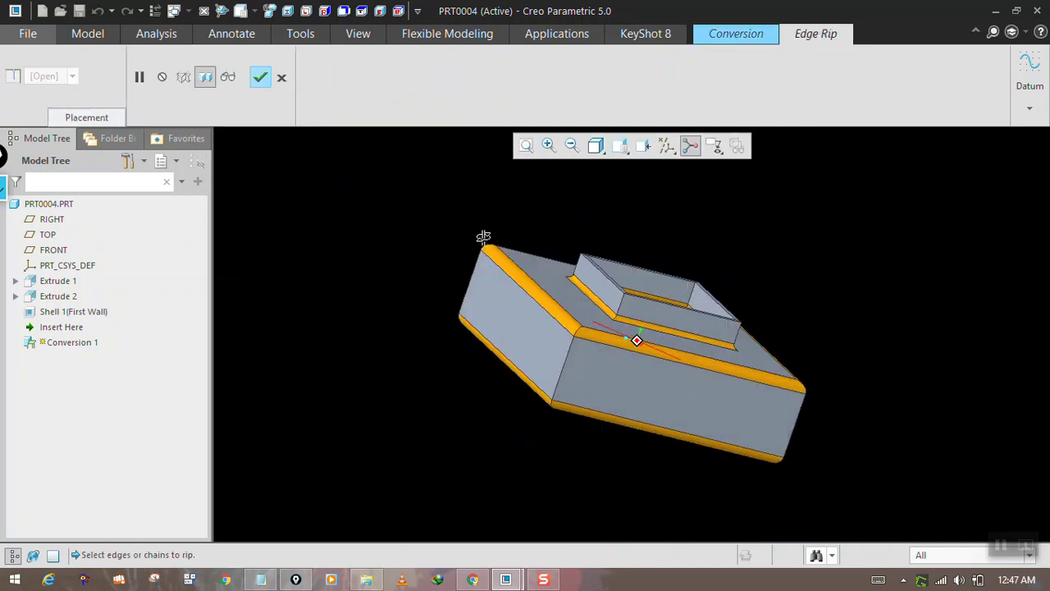
click(566, 361)
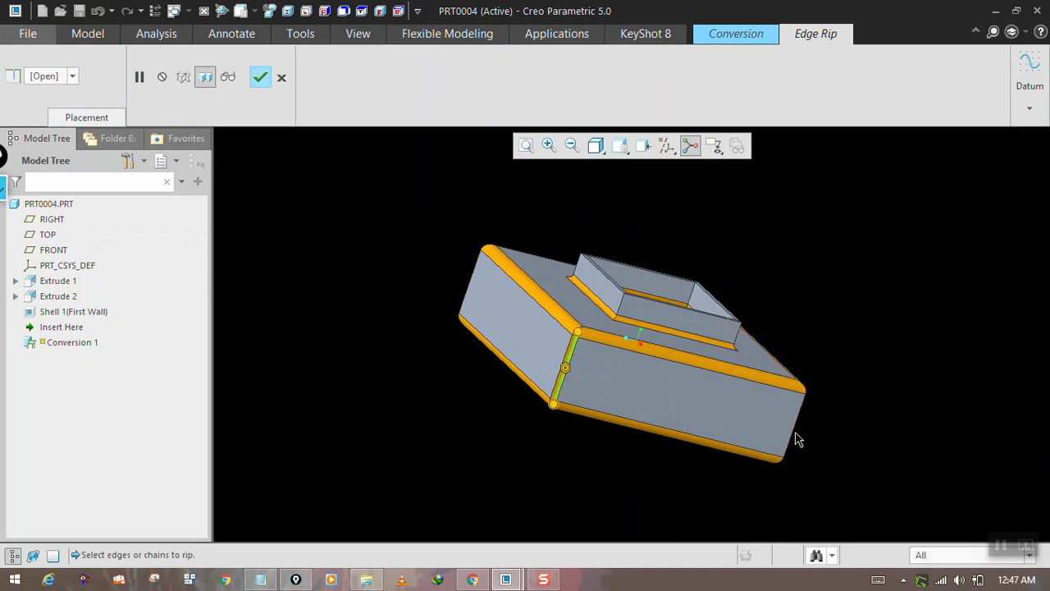
click(804, 387)
middle_drag(804, 387, 703, 397)
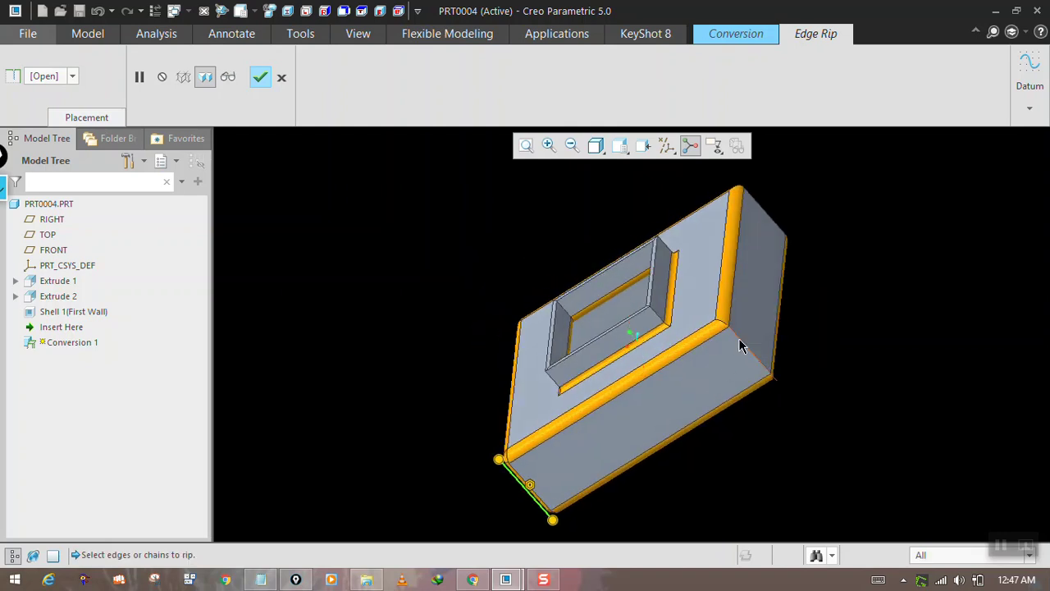
click(755, 207)
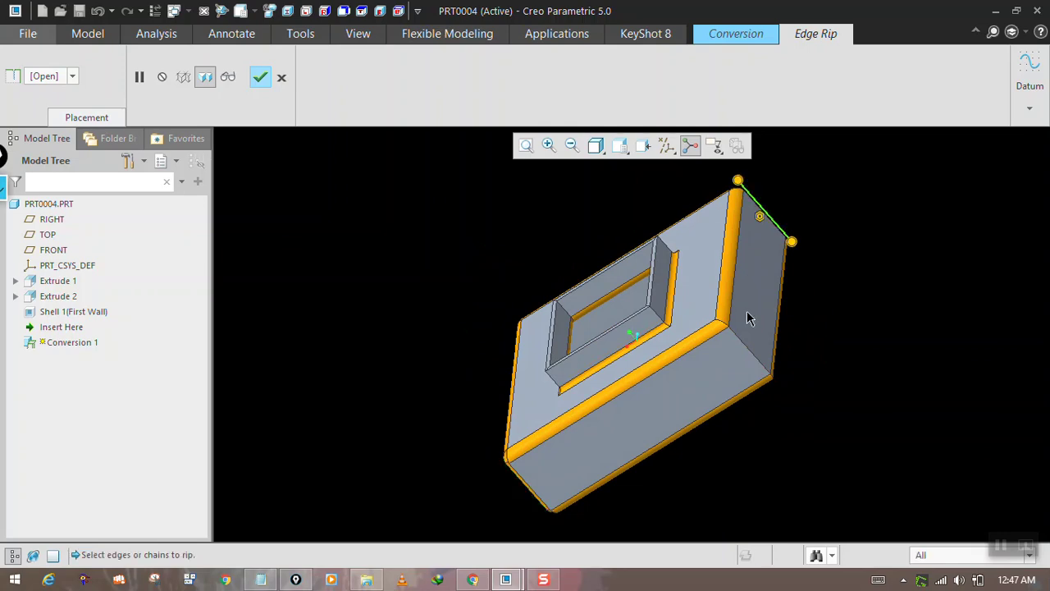
click(764, 373)
middle_drag(764, 373, 795, 302)
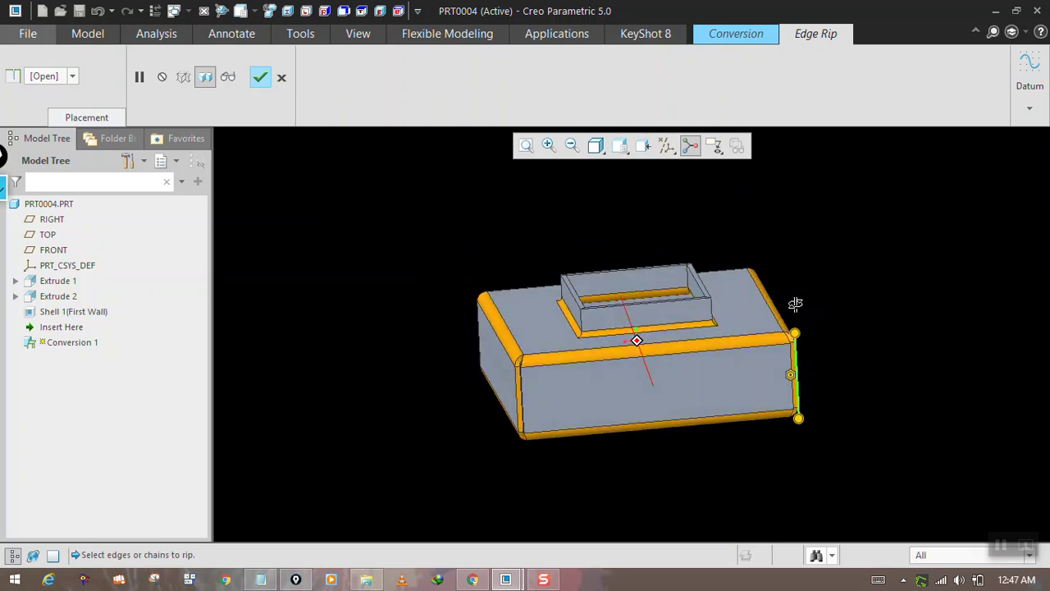
- Add the vertical corner edges of the raised block to the Open edge rip and complete it
click(690, 312)
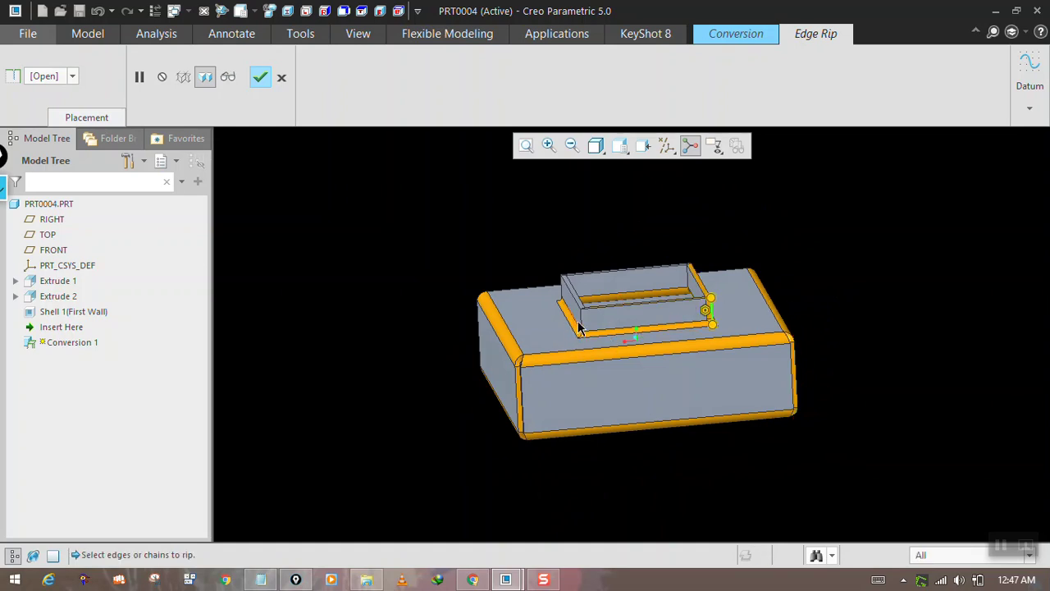
middle_drag(543, 272, 665, 283)
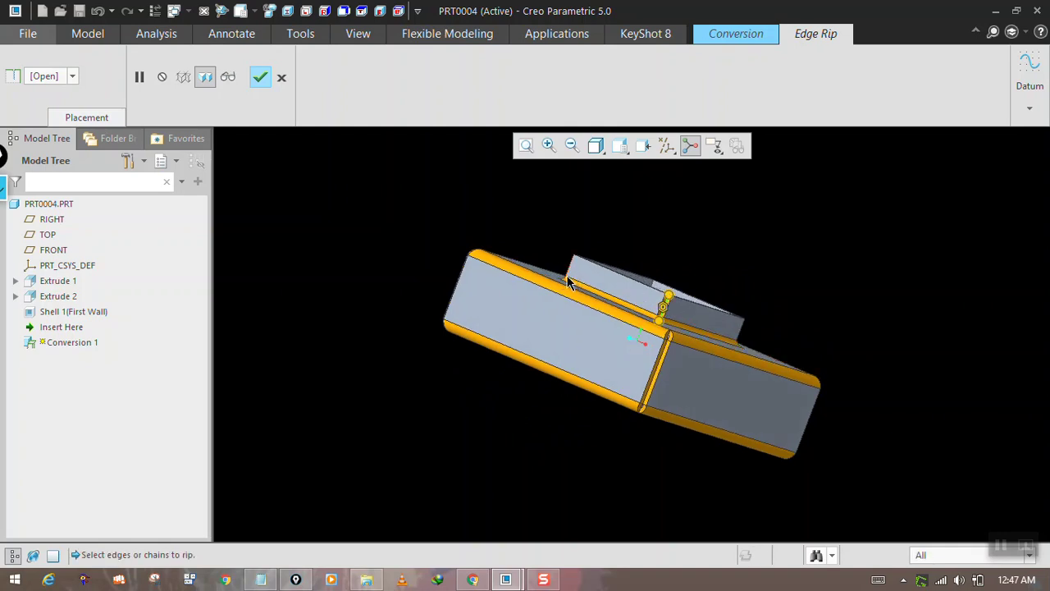
middle_drag(574, 277, 636, 301)
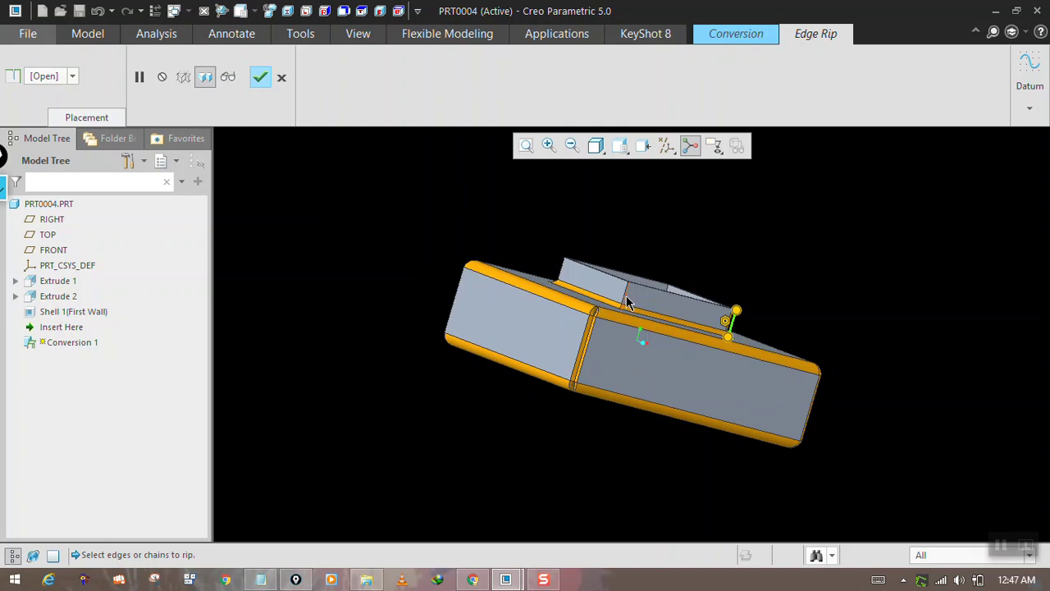
click(625, 302)
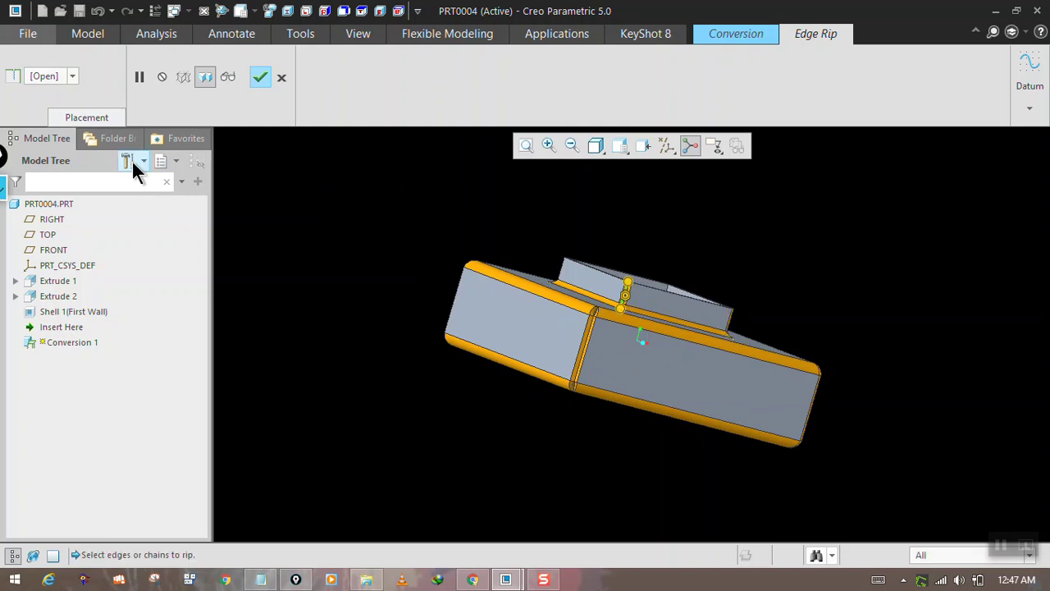
middle_drag(390, 232, 194, 234)
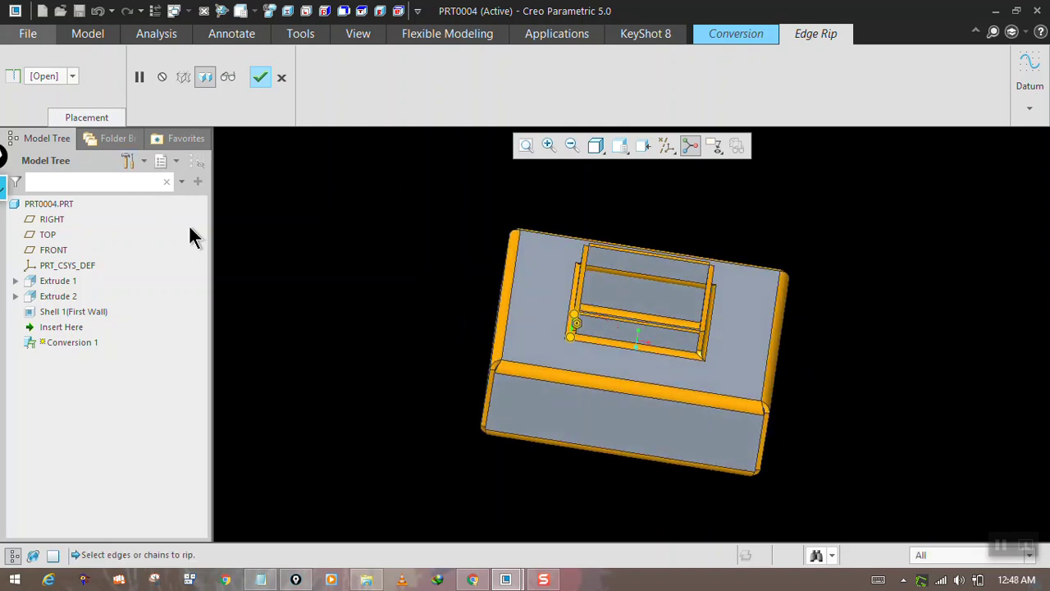
click(71, 76)
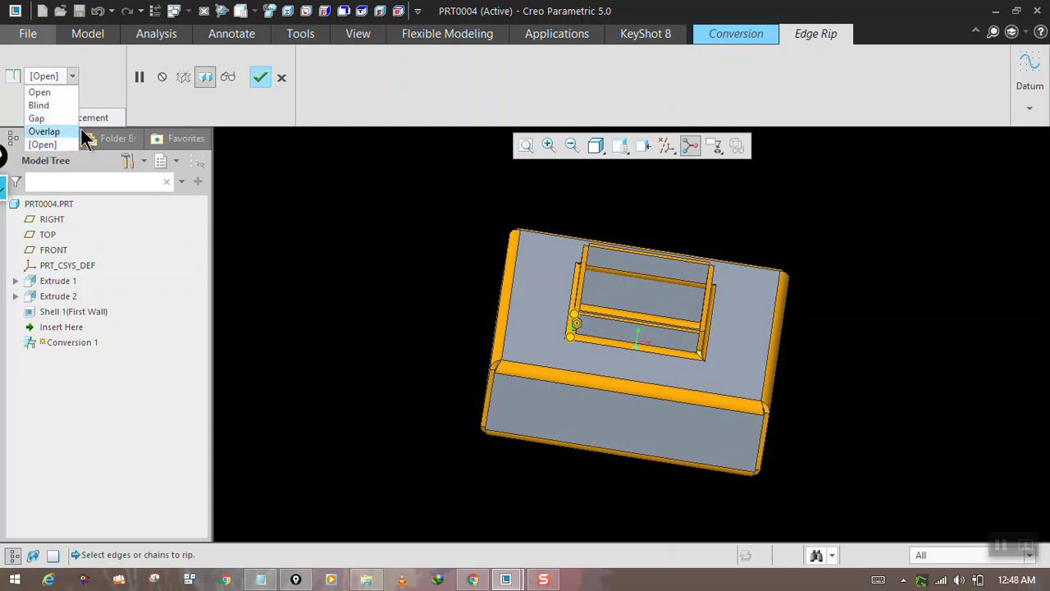
click(266, 212)
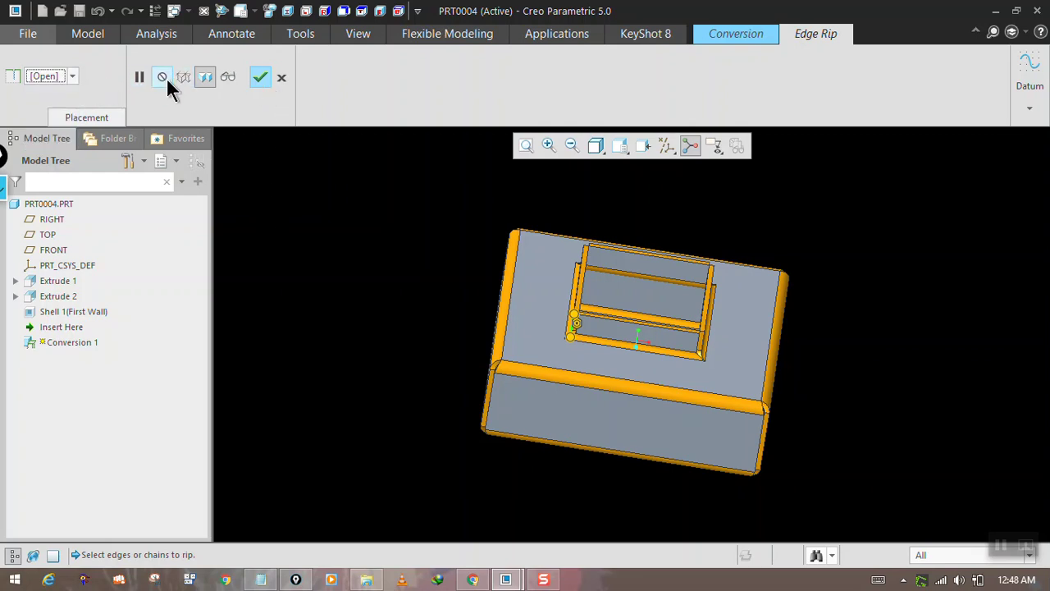
click(256, 78)
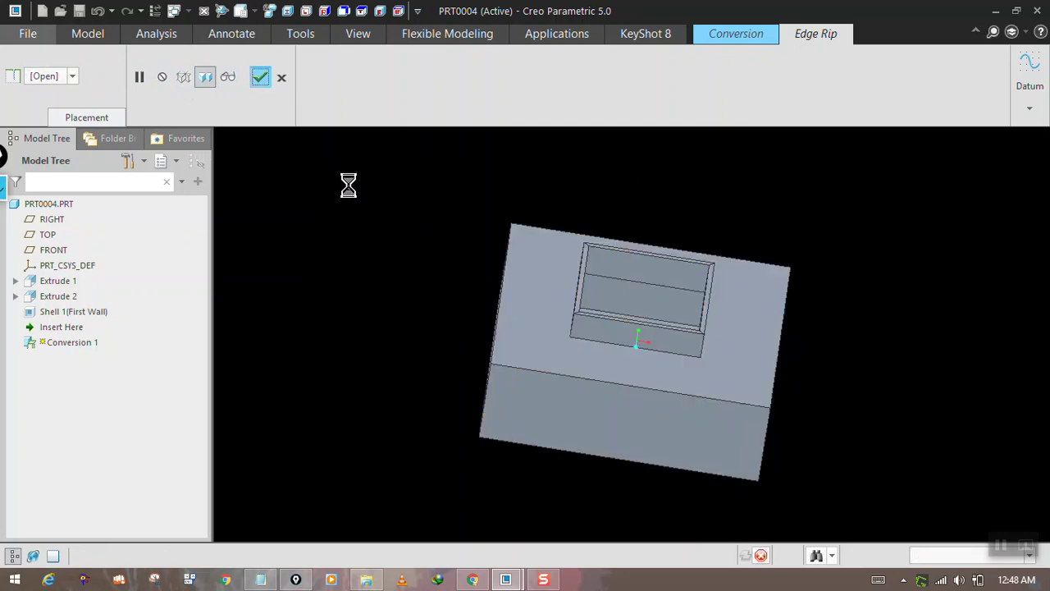
- Start a Rip Connect and join the raised block's two front foot corners to the nearest upper corners of the base block
middle_drag(377, 224, 403, 224)
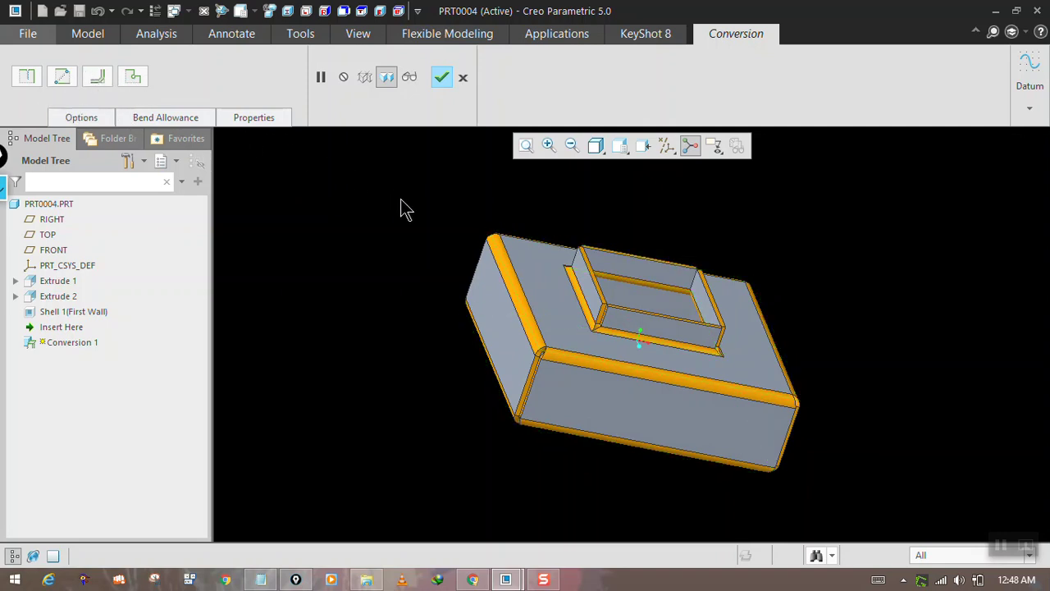
middle_drag(399, 210, 389, 203)
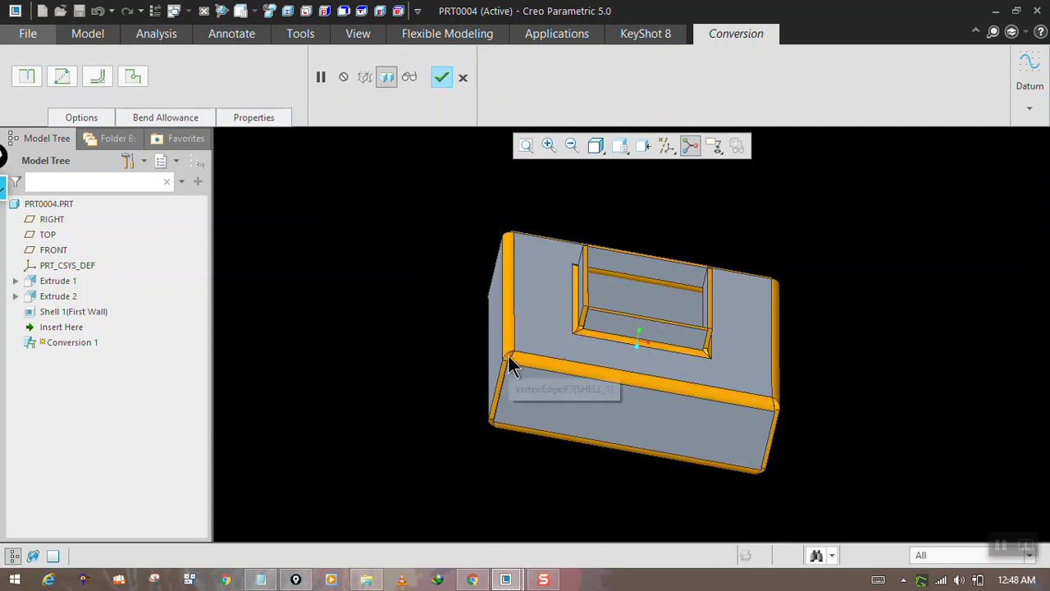
click(62, 76)
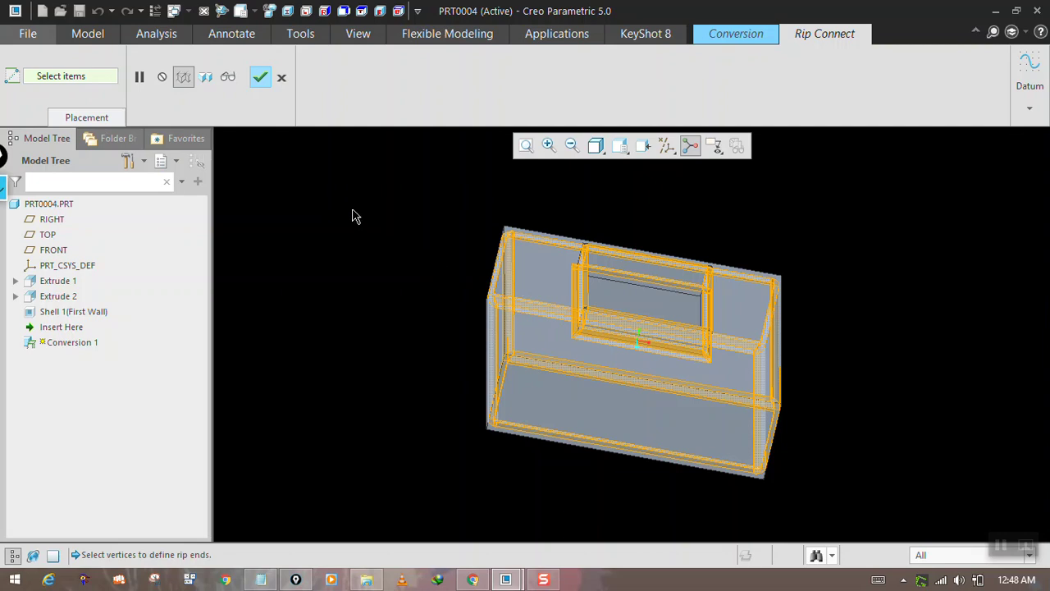
click(105, 118)
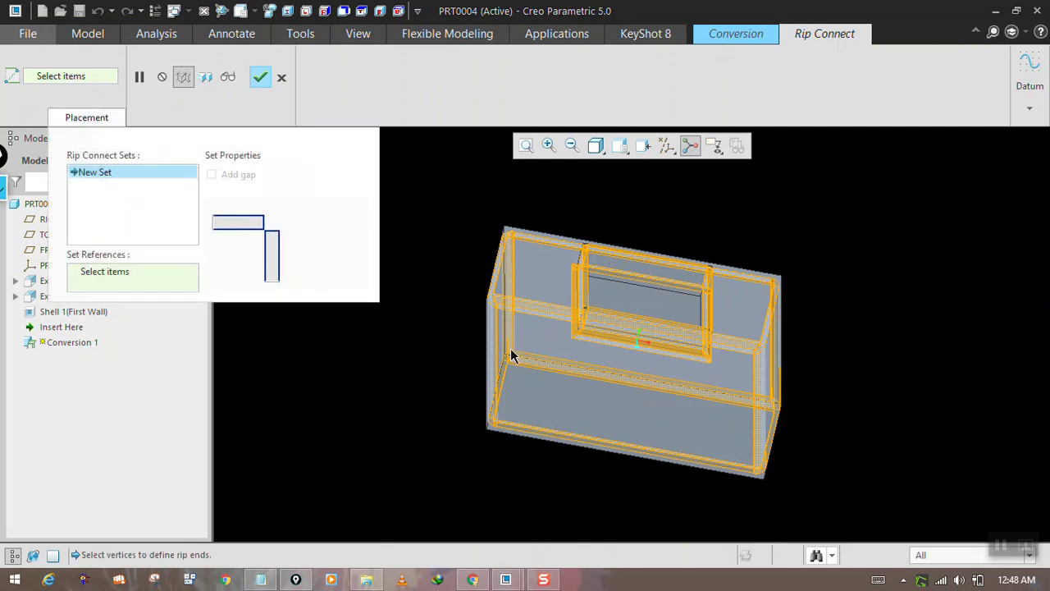
click(579, 333)
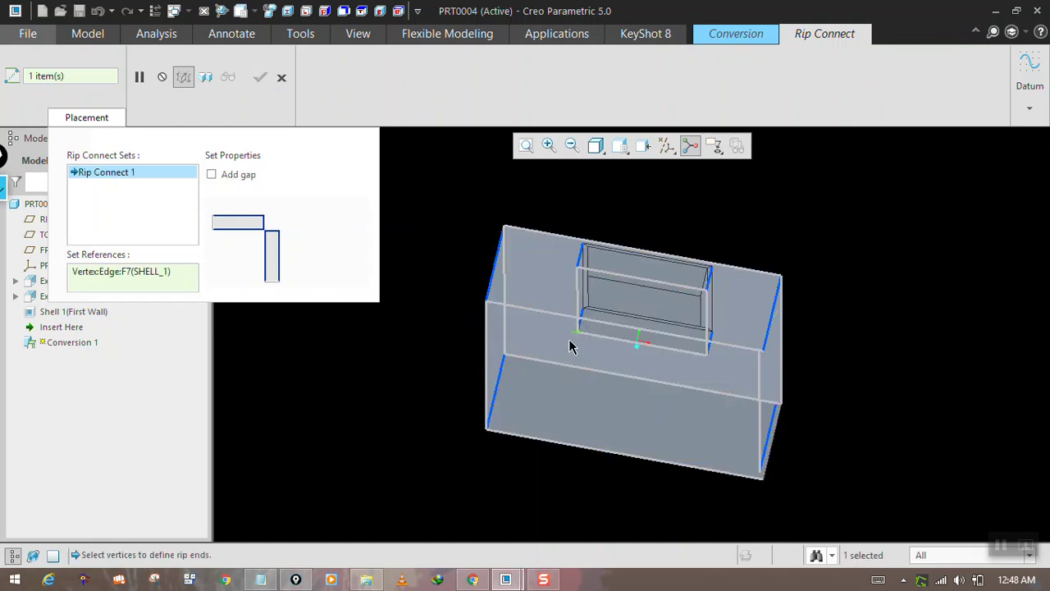
click(503, 354)
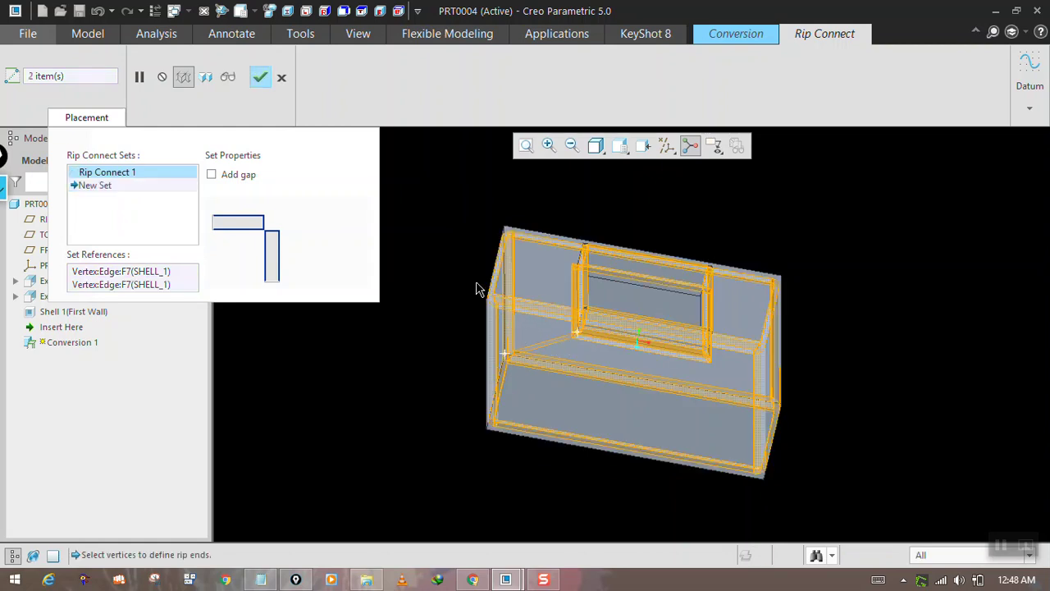
click(707, 357)
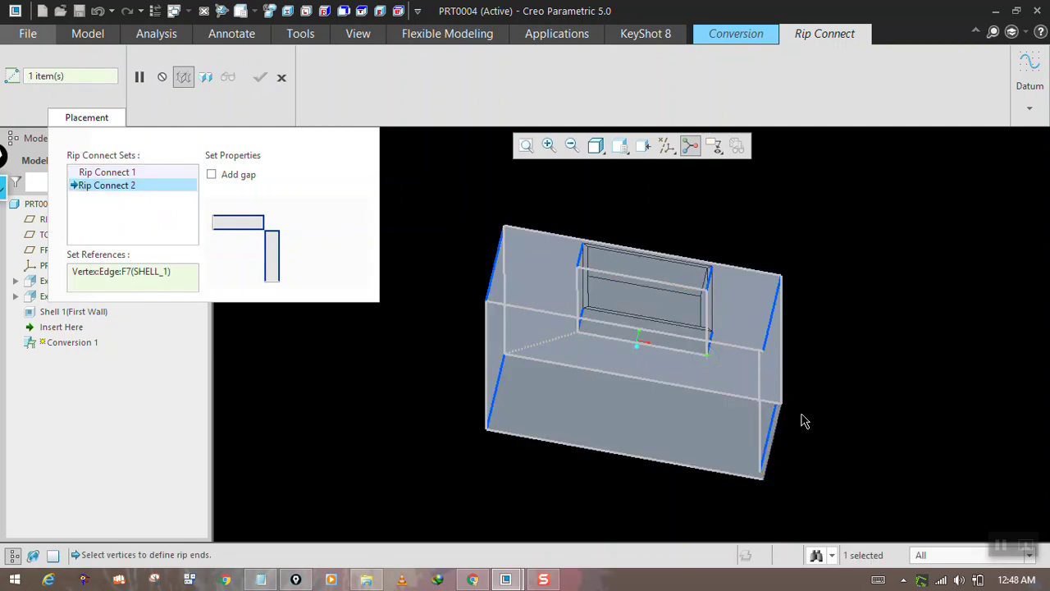
click(778, 405)
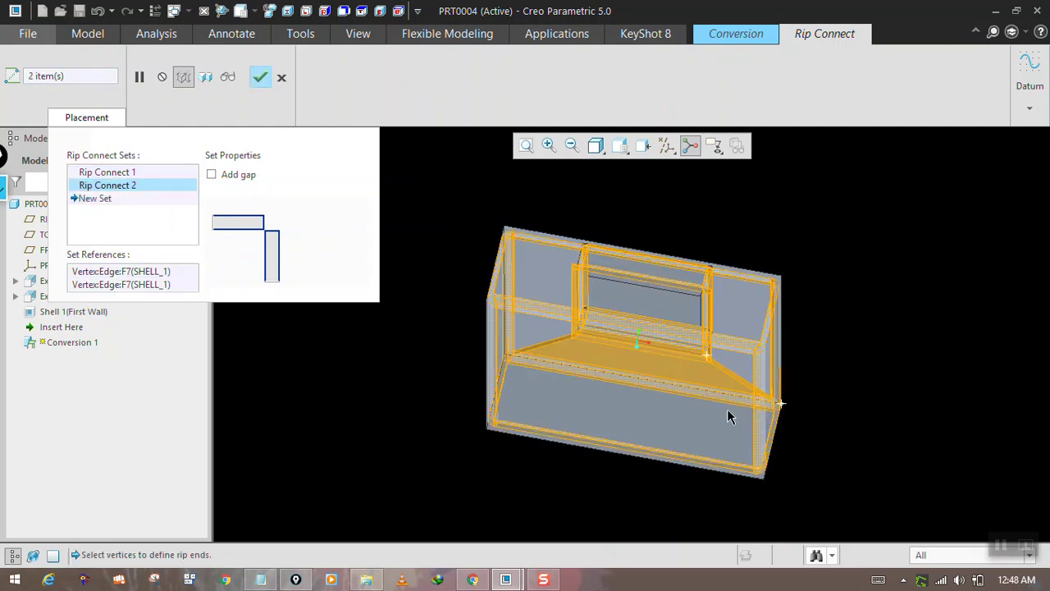
- Add rip connects from the raised block's two rear foot corners to the base block's rear upper corners and complete them
click(760, 291)
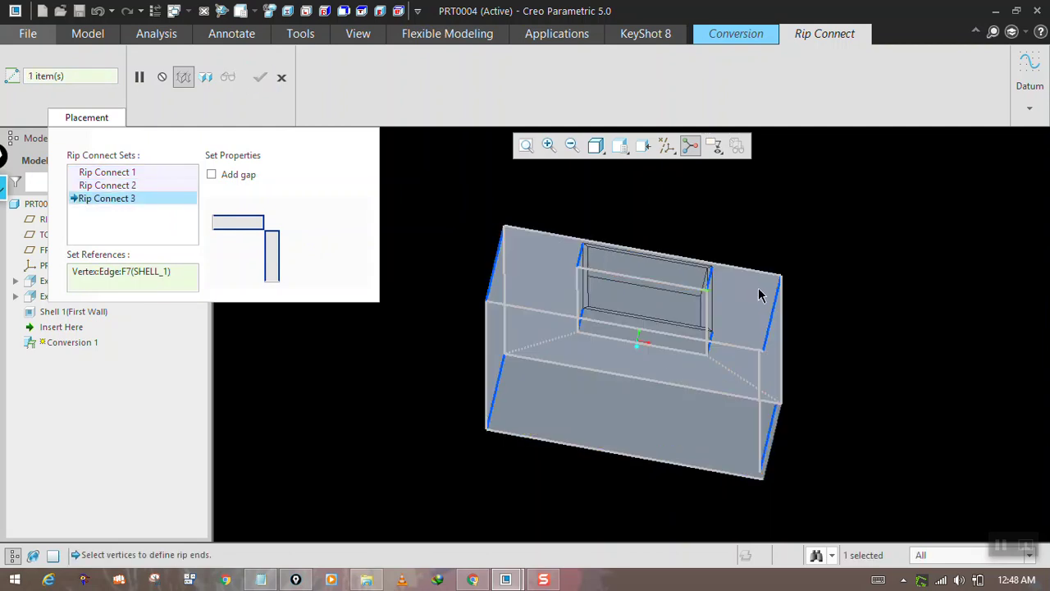
ctrl+click(780, 276)
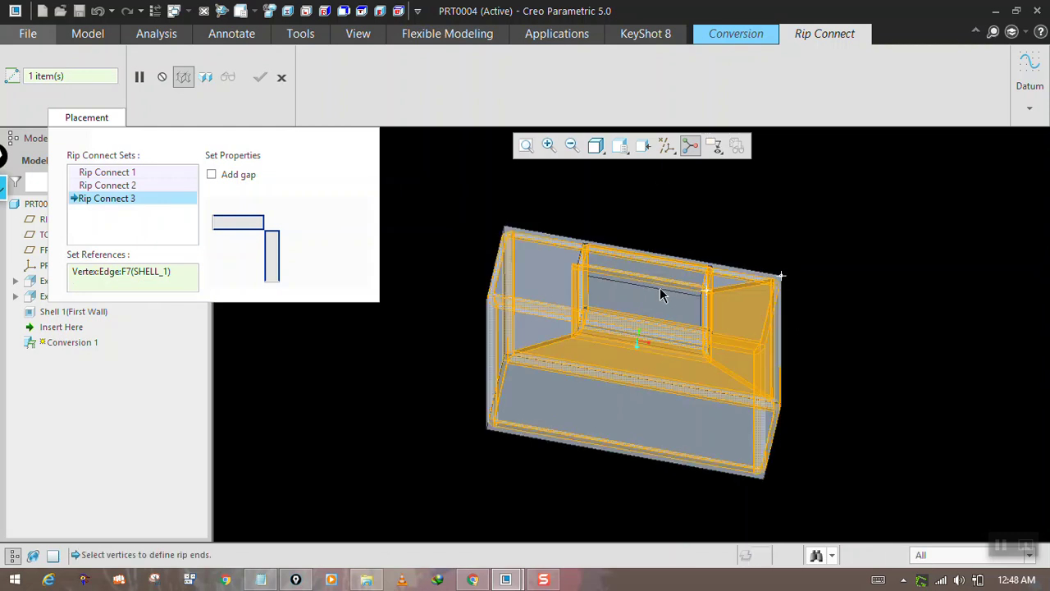
click(578, 268)
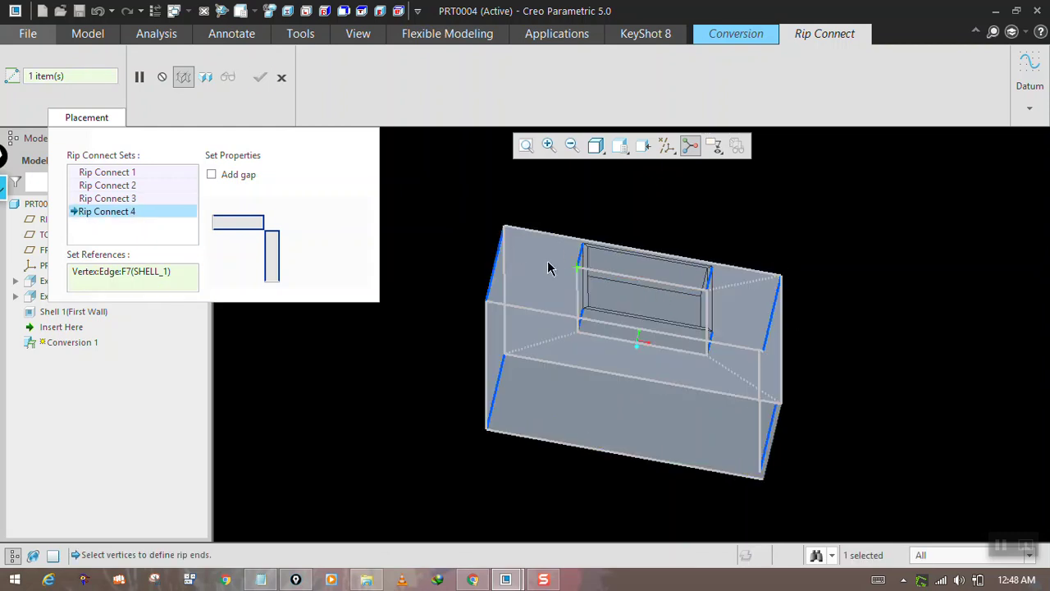
ctrl+click(505, 228)
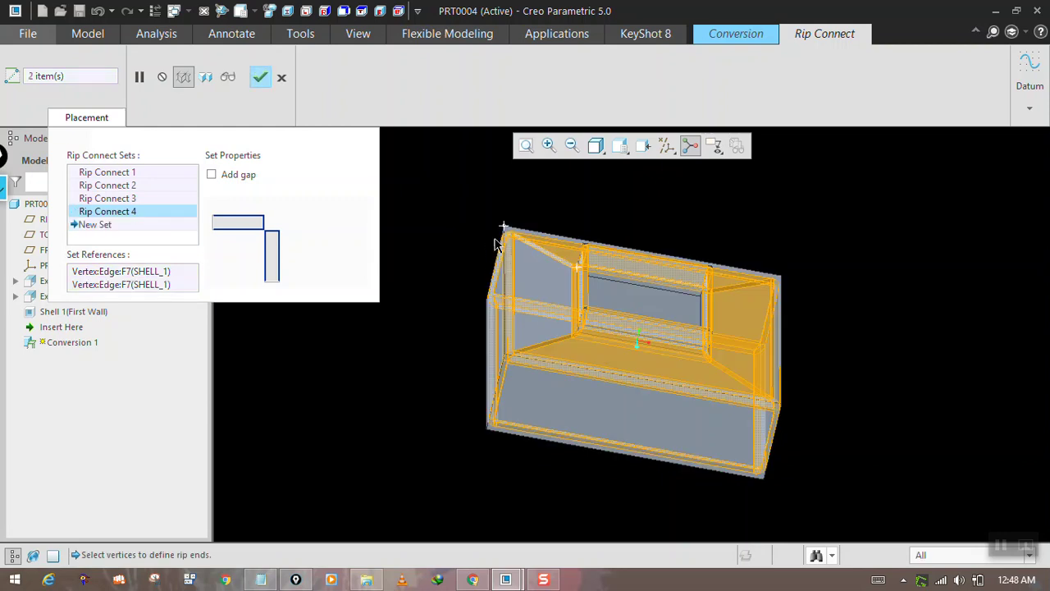
click(260, 78)
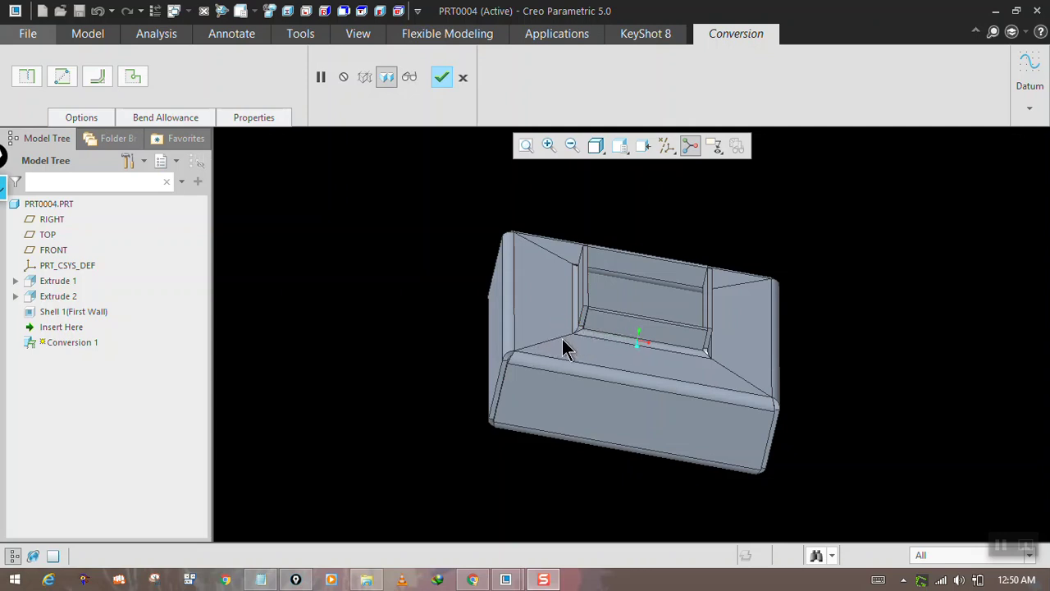
- Start a Corner Relief with manually selected corners and set one corner of the base block's underside to type Normal
middle_drag(564, 349, 579, 349)
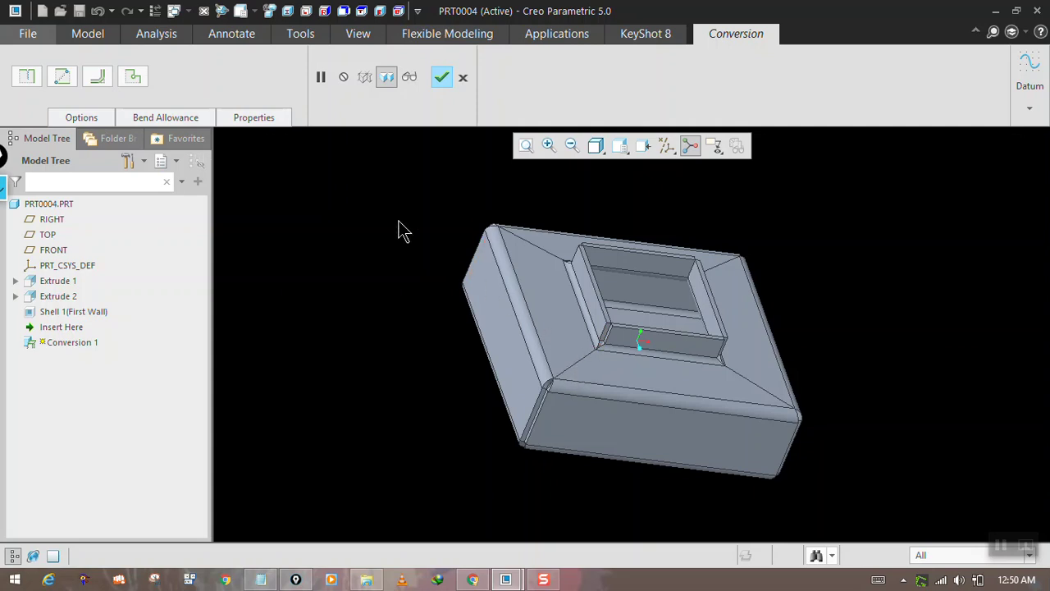
click(137, 73)
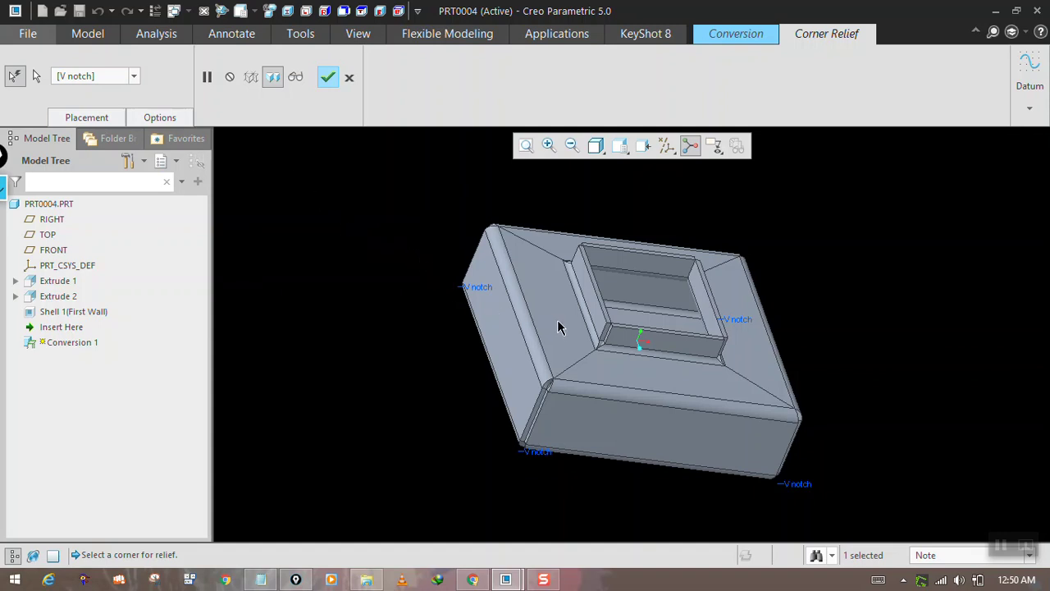
middle_drag(558, 326, 472, 319)
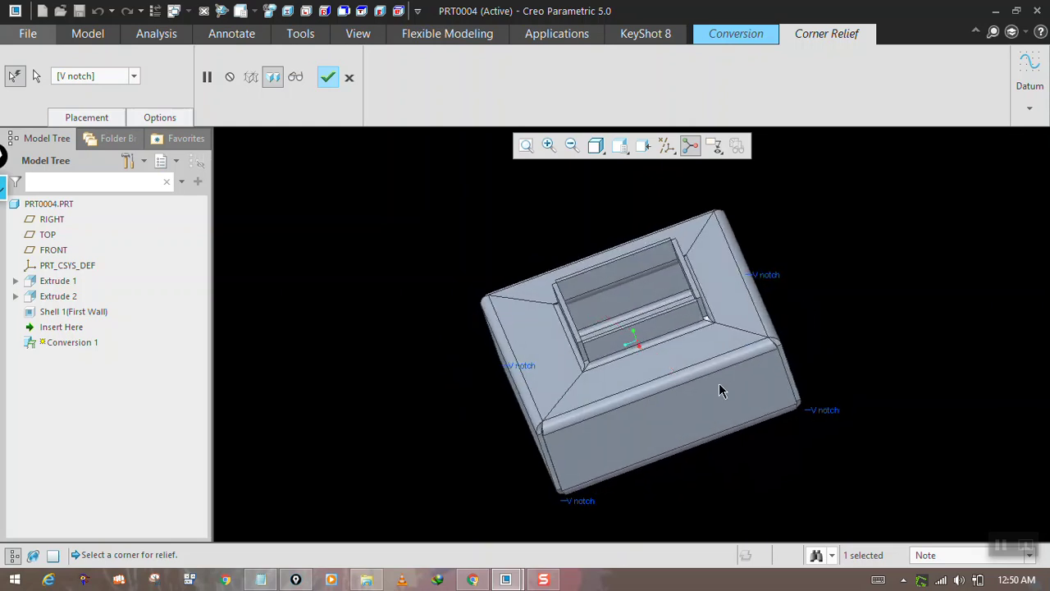
middle_drag(786, 411, 734, 329)
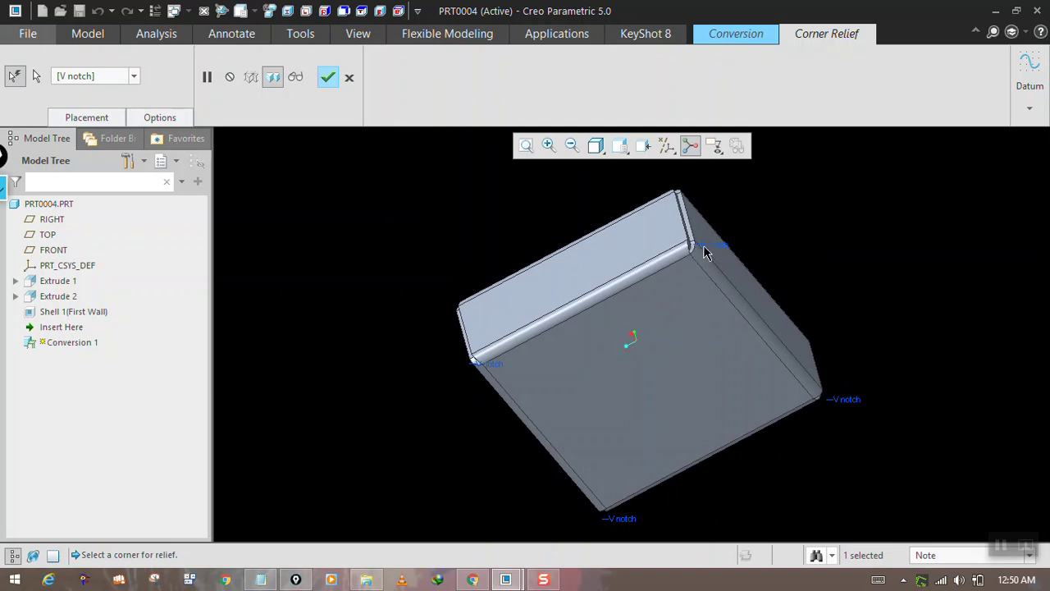
middle_drag(713, 255, 726, 273)
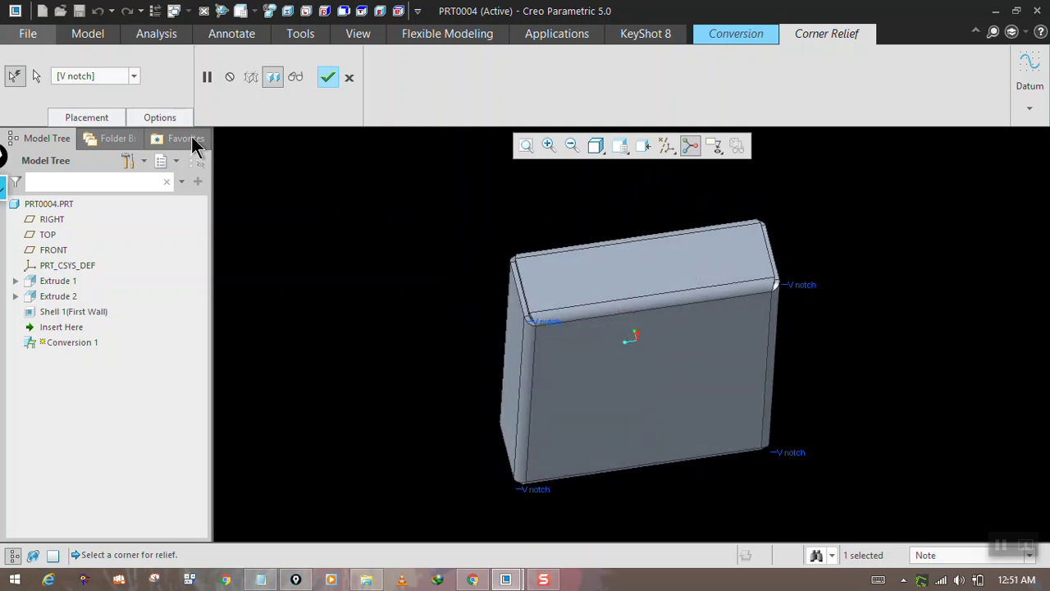
click(92, 118)
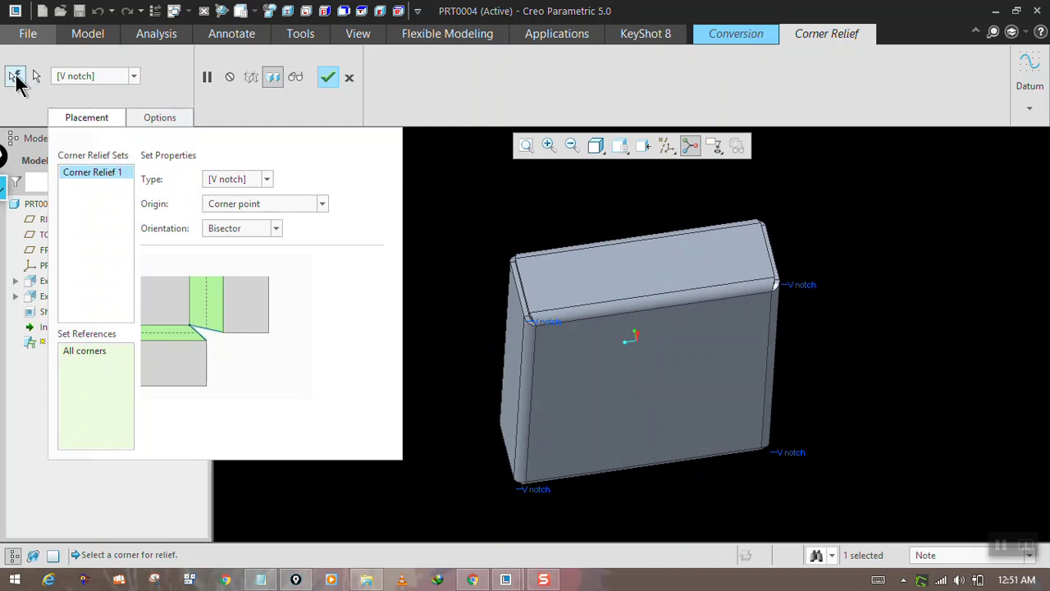
click(36, 75)
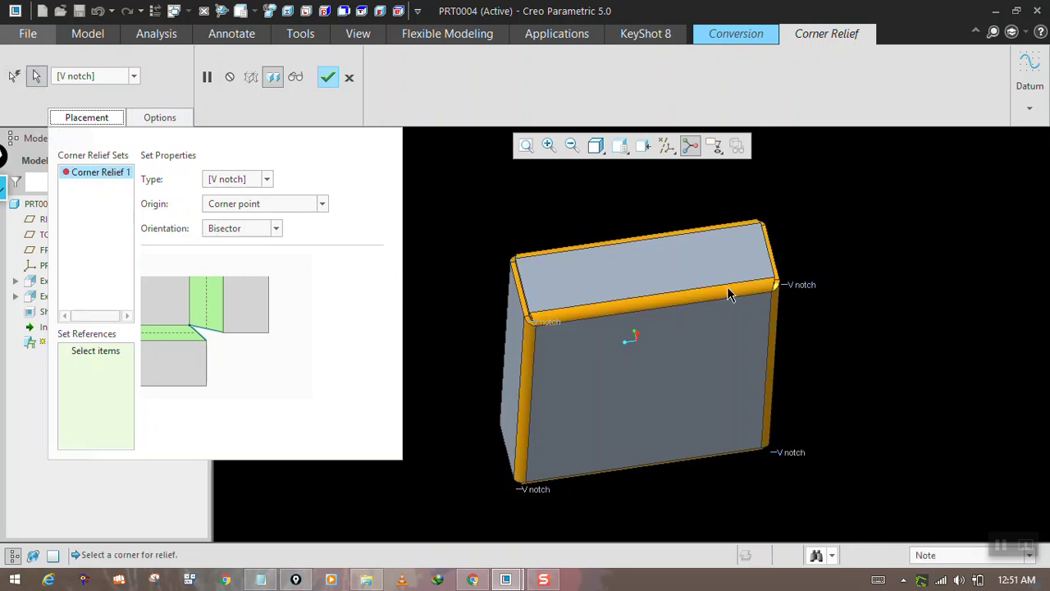
click(777, 285)
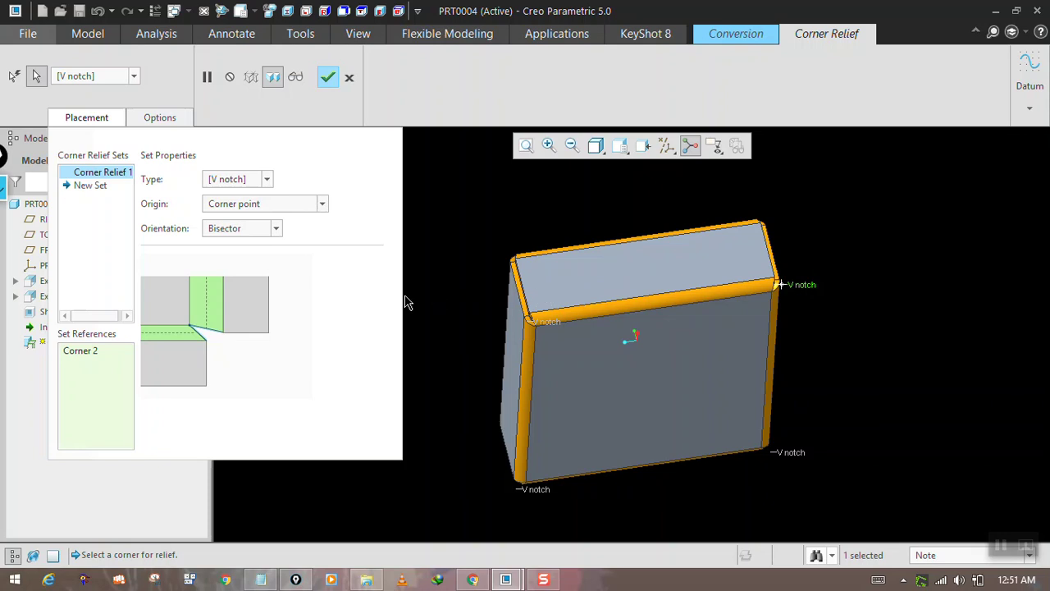
click(246, 179)
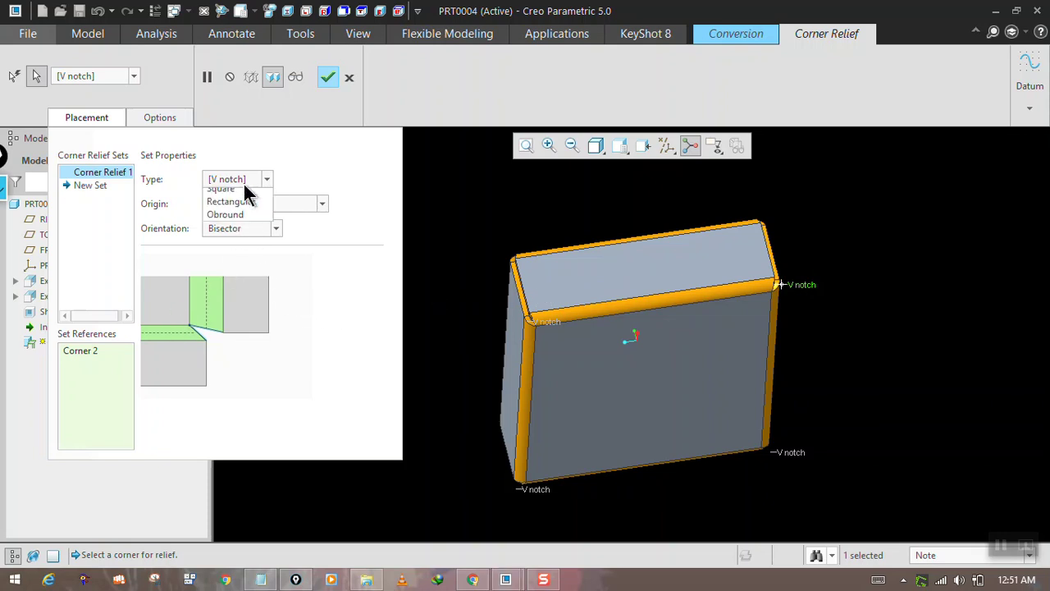
click(236, 234)
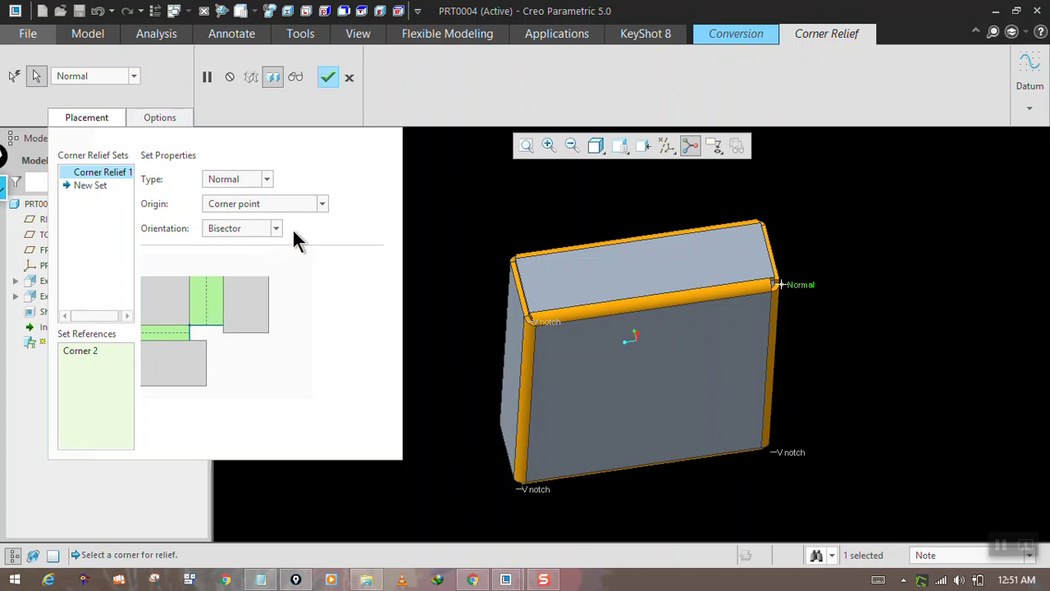
- Add a second corner relief set on the diagonally opposite underside corner, change its relief type and complete the Corner Relief
click(102, 187)
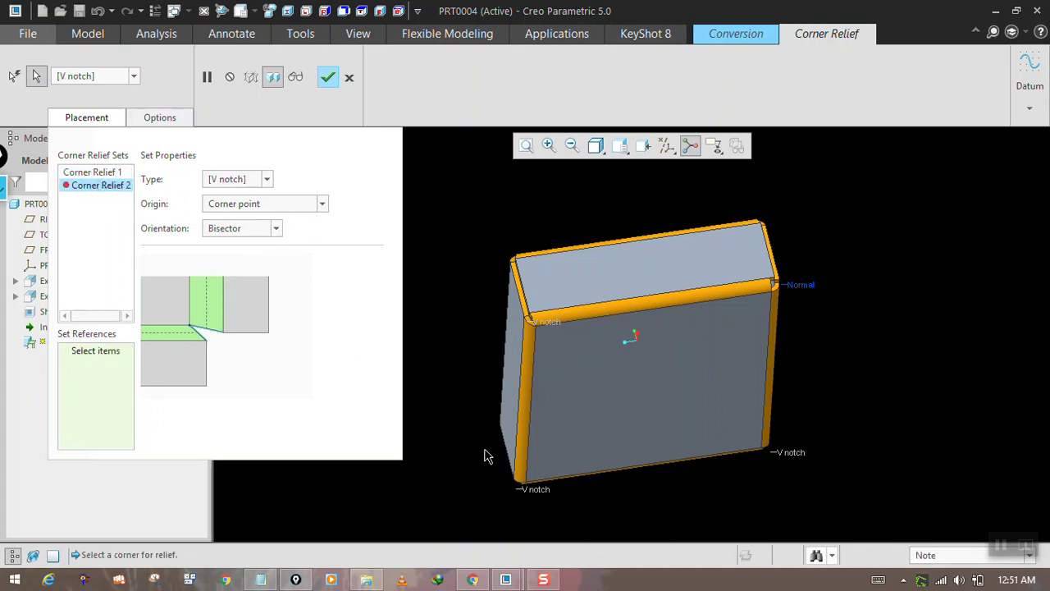
click(531, 488)
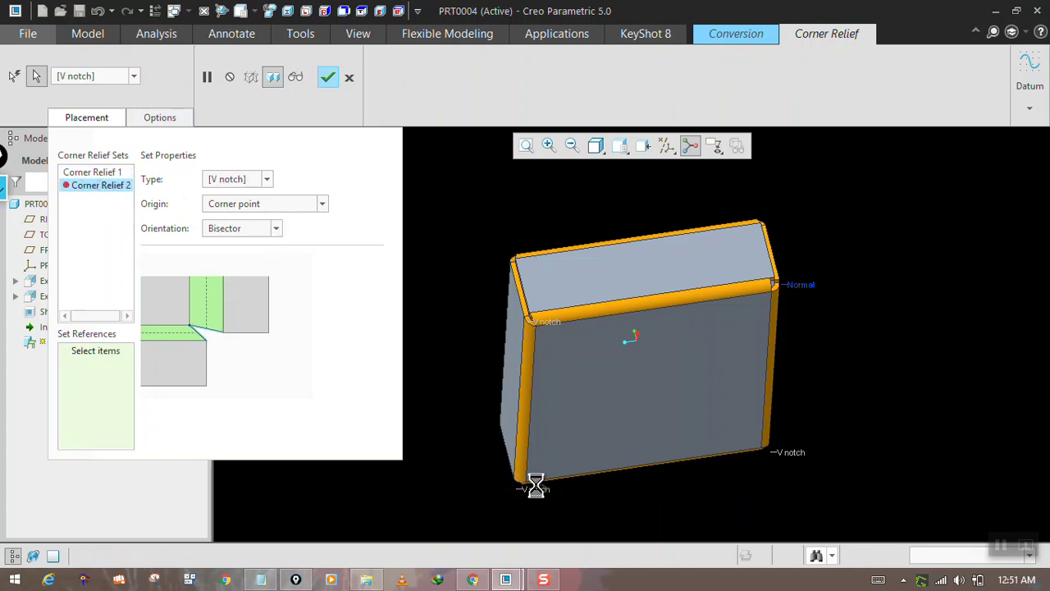
click(225, 179)
click(238, 248)
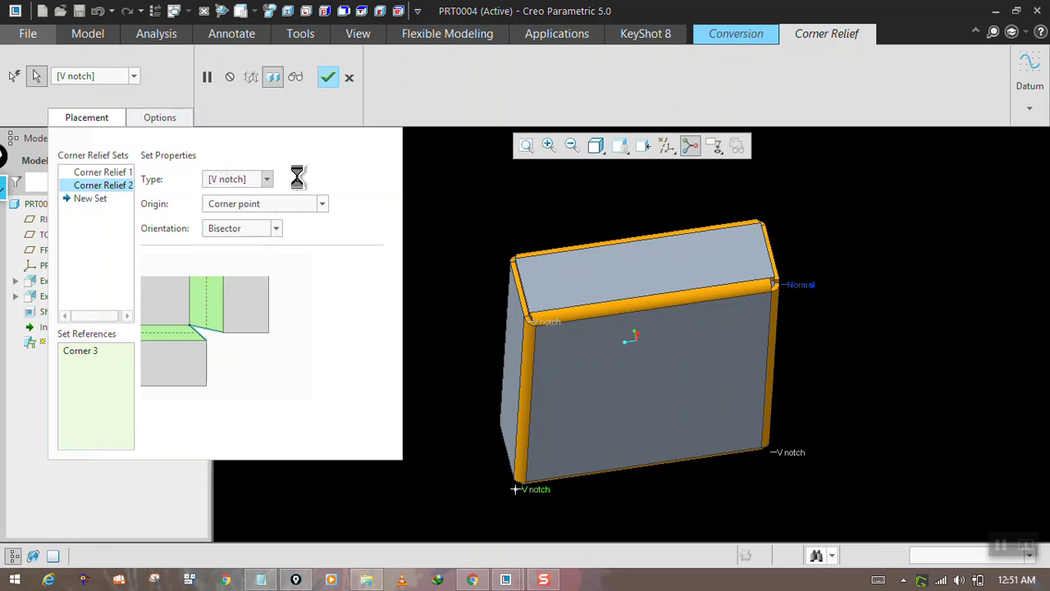
click(328, 78)
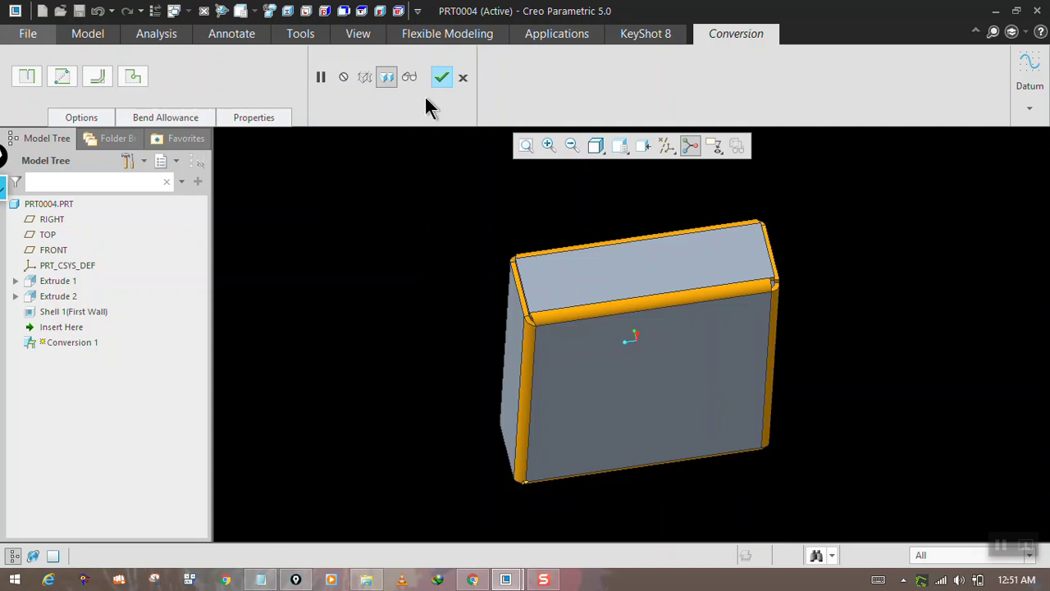
- Complete the Conversion feature, clear the selection and open the flat pattern preview
click(441, 79)
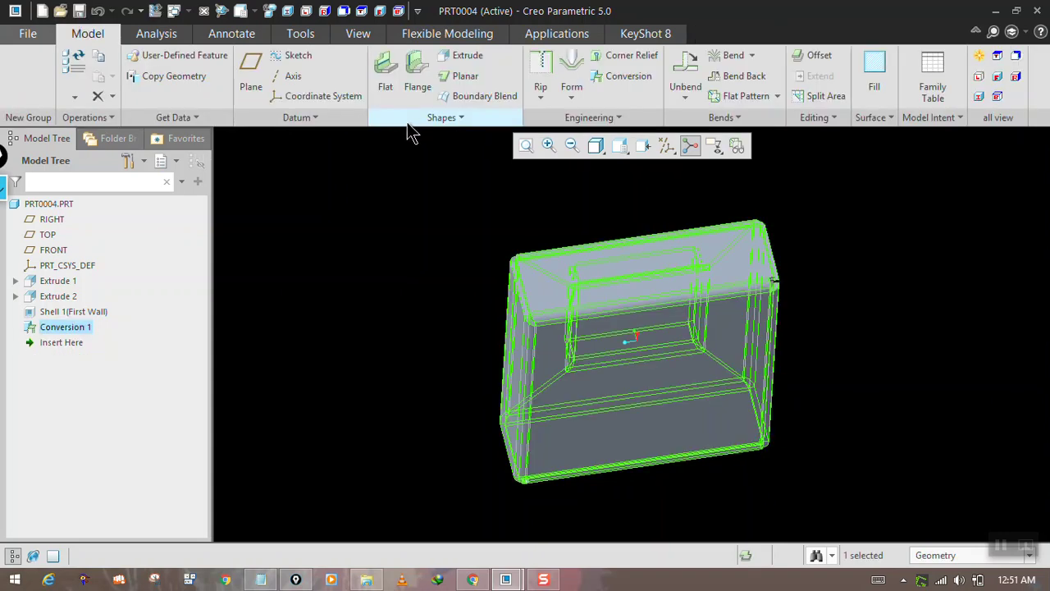
click(602, 511)
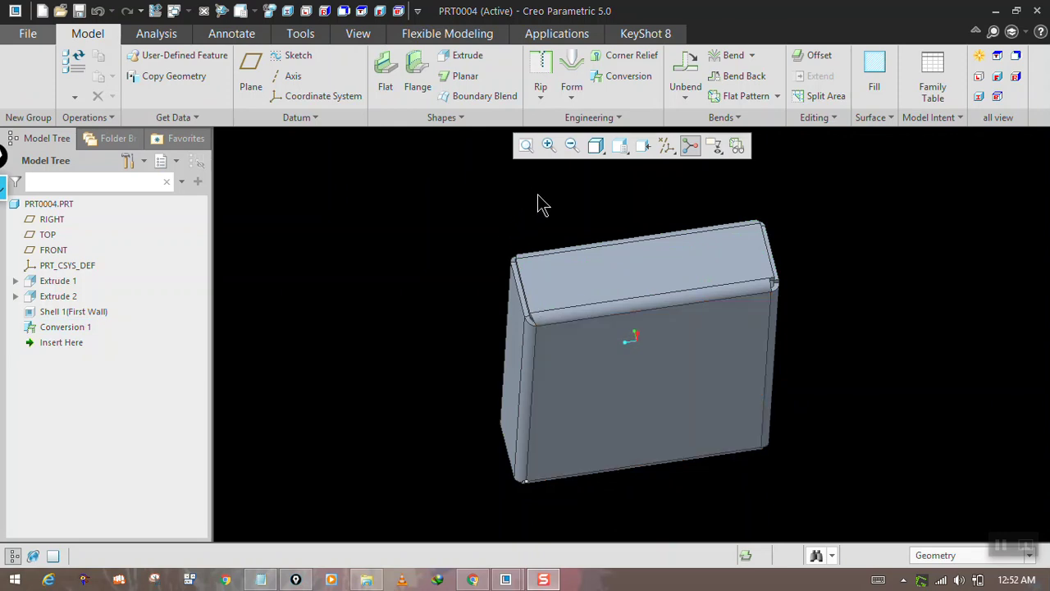
click(738, 148)
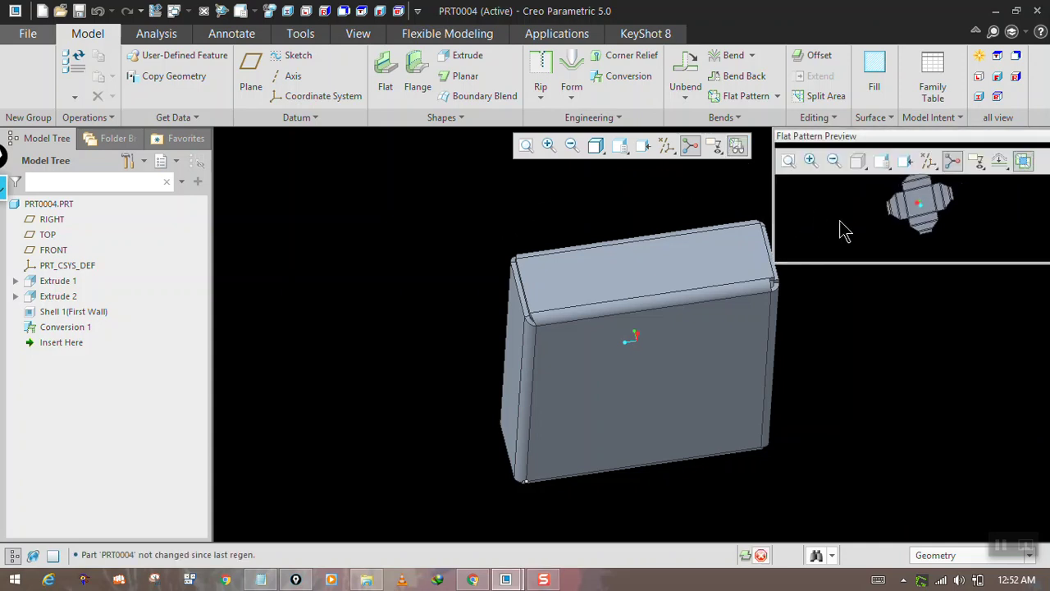
- Examine the corner reliefs and bend intersections around the central face in the flat pattern preview
scroll(888, 224, down, 6)
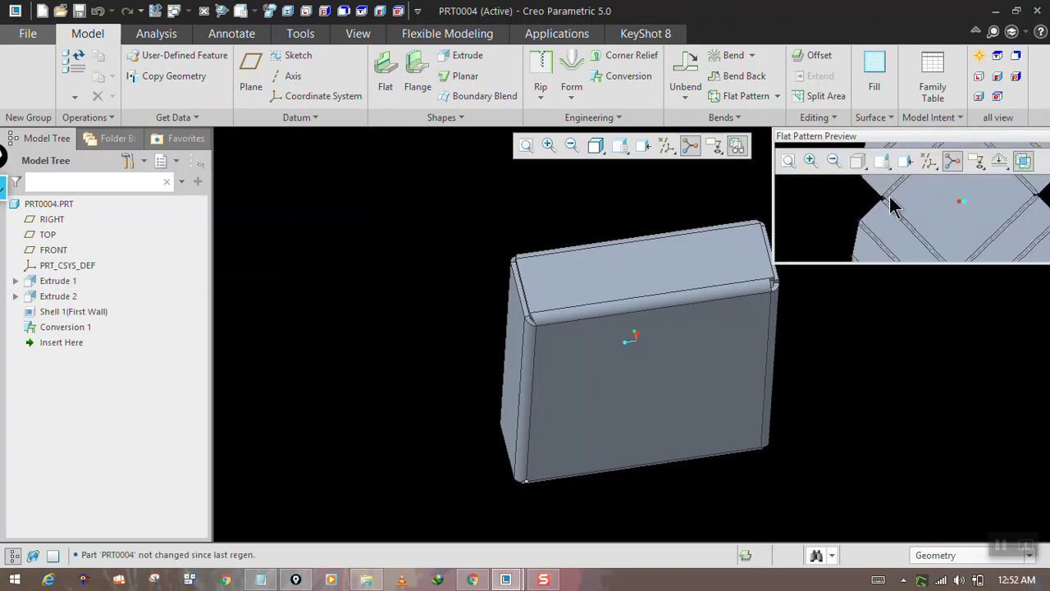
scroll(886, 207, down, 3)
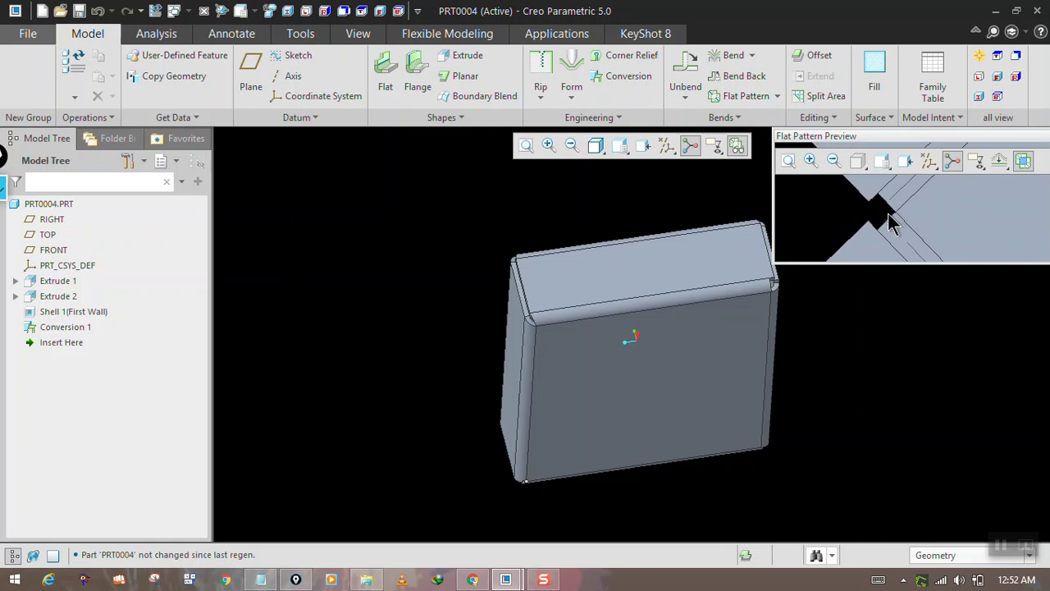
scroll(877, 215, up, 6)
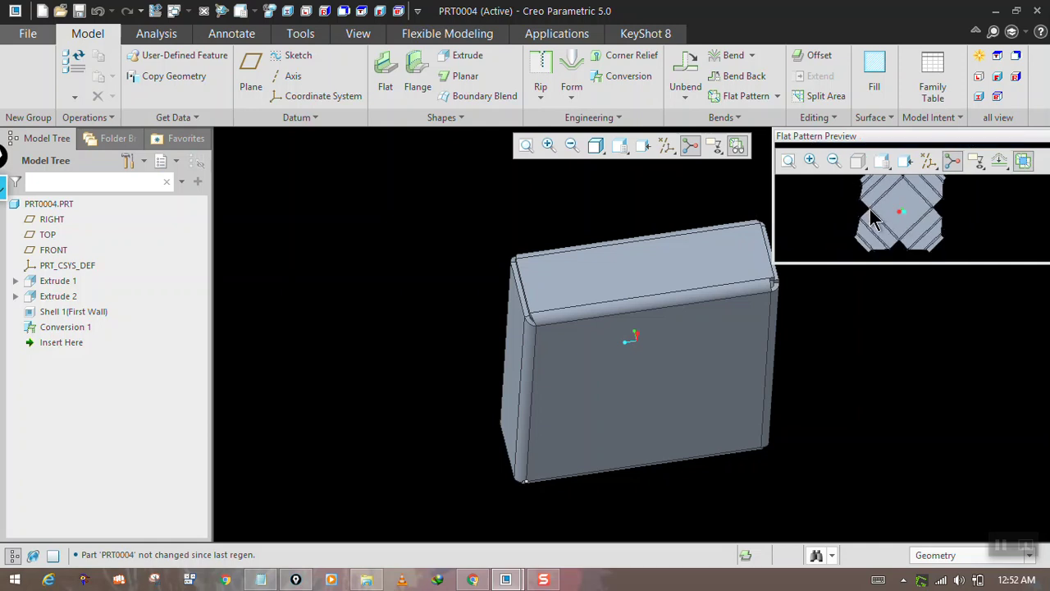
scroll(923, 221, down, 6)
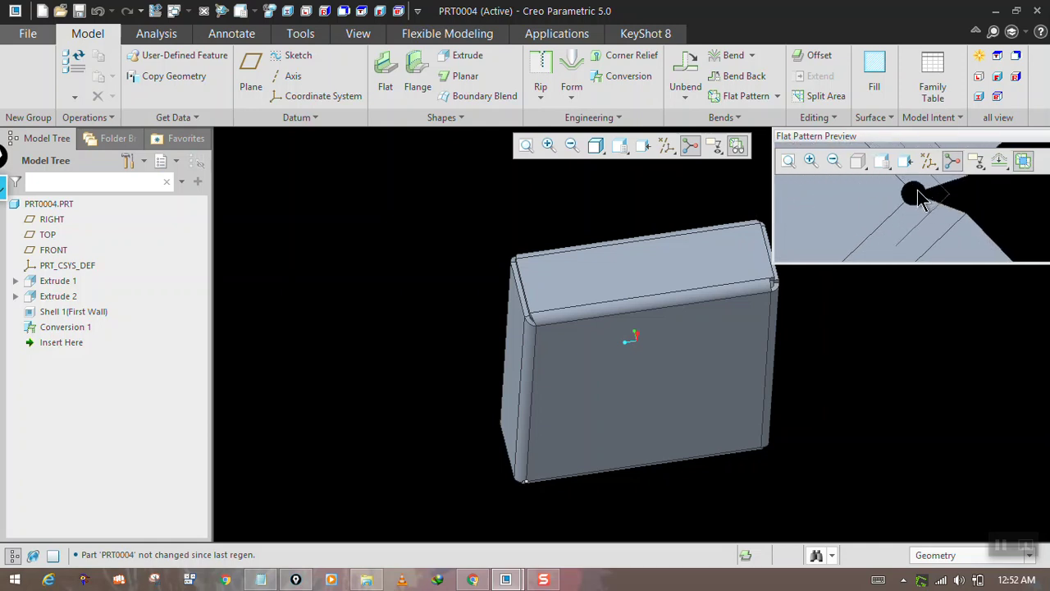
scroll(901, 215, down, 2)
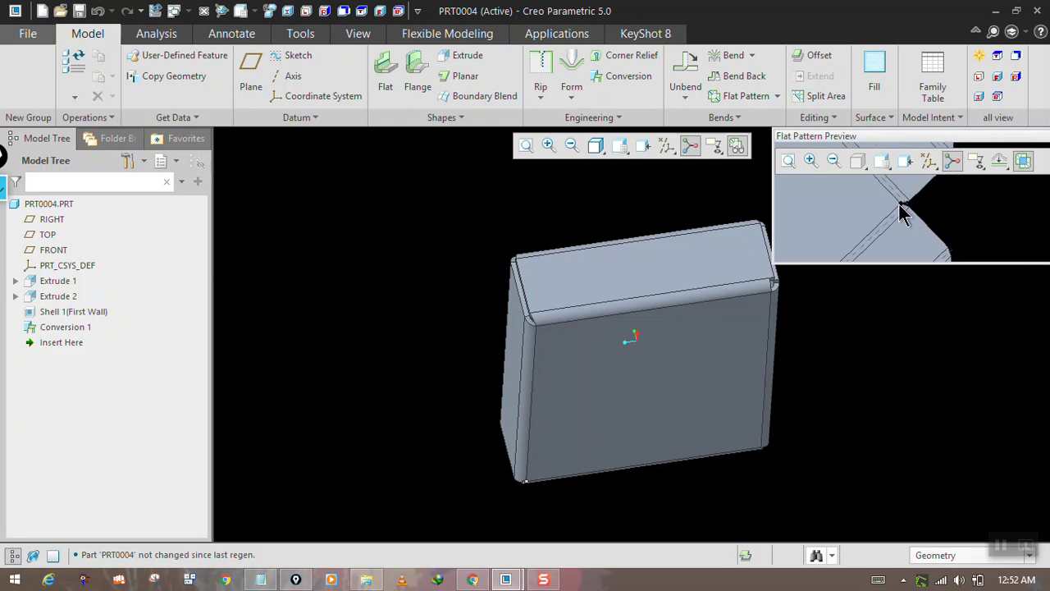
scroll(905, 206, up, 2)
scroll(915, 188, down, 2)
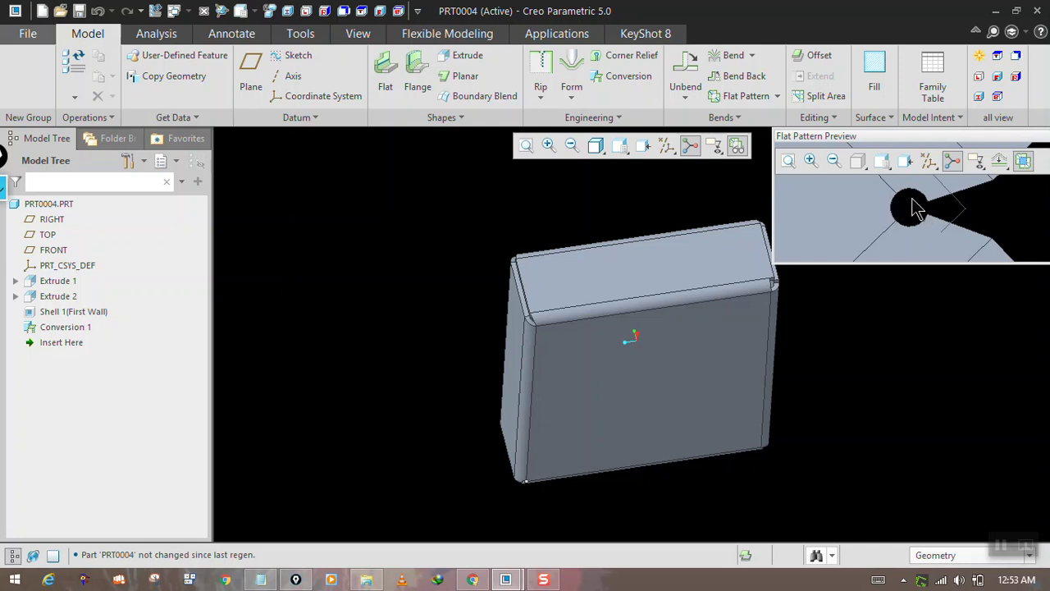
scroll(882, 207, up, 1)
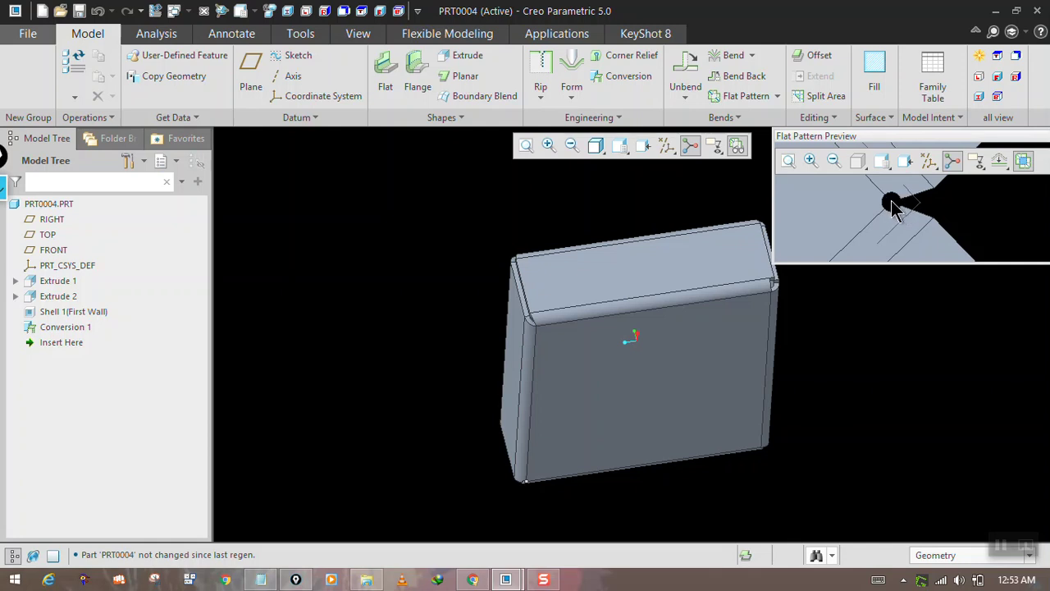
scroll(894, 209, down, 6)
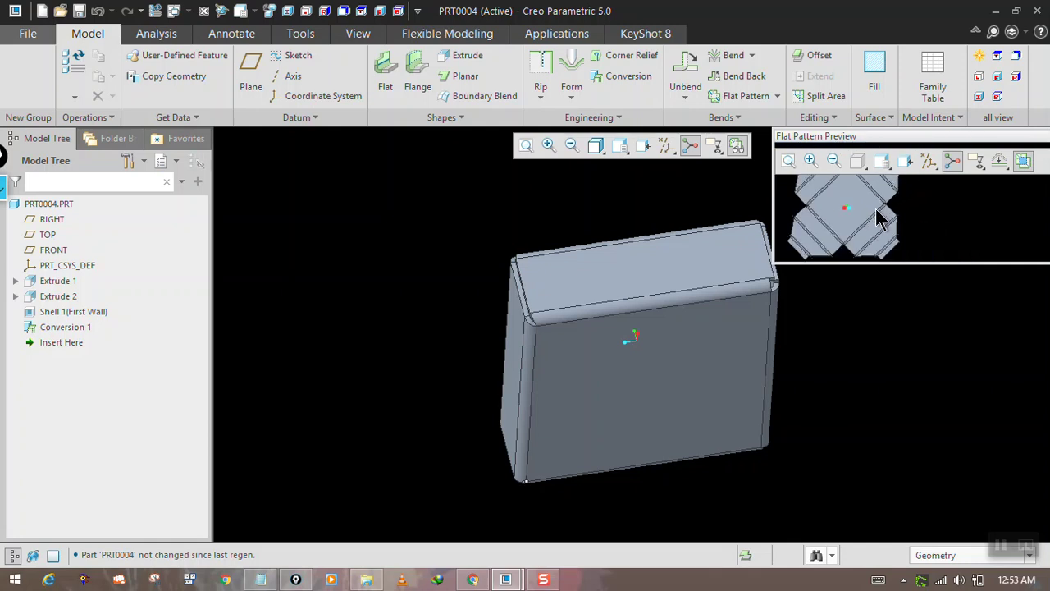
scroll(841, 259, up, 8)
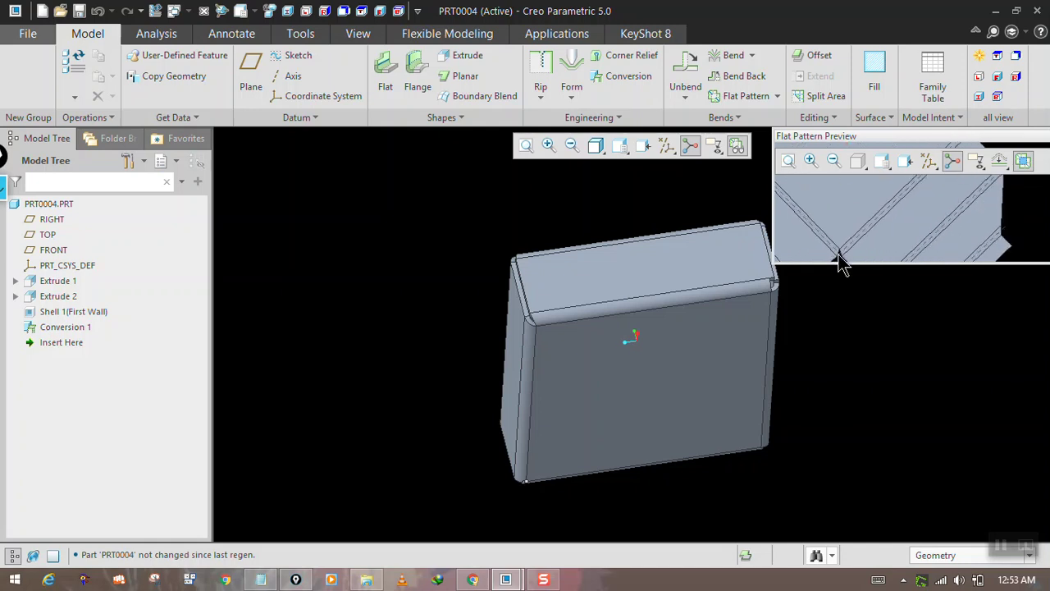
scroll(842, 259, up, 2)
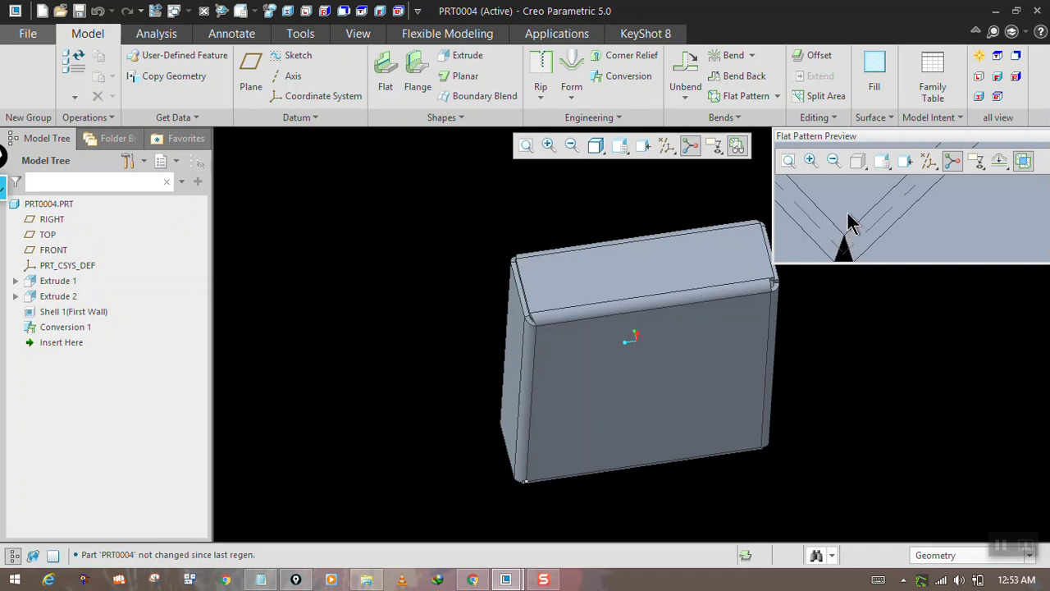
scroll(850, 223, up, 8)
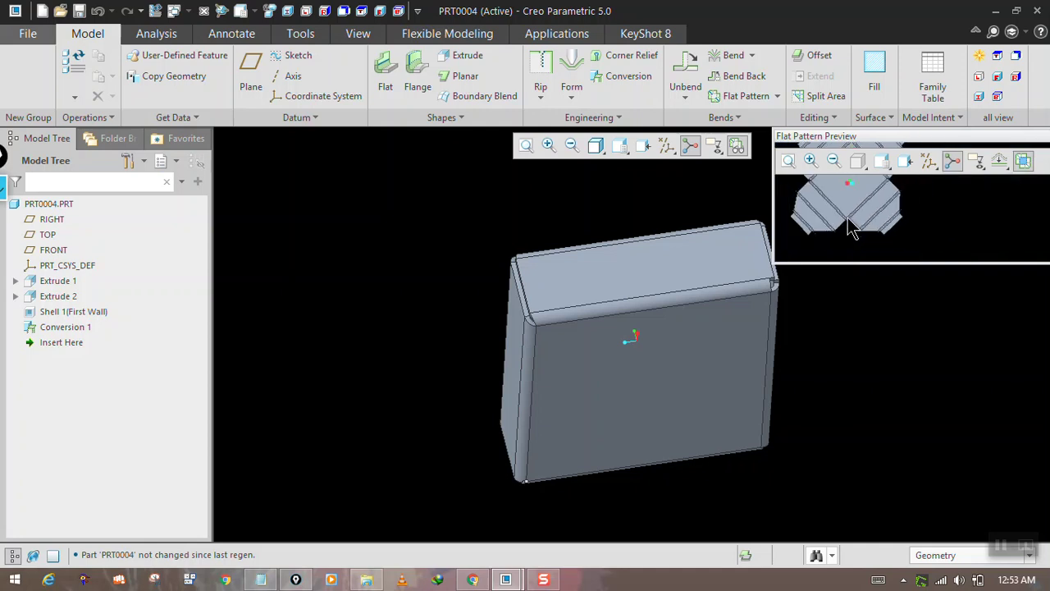
scroll(873, 207, down, 5)
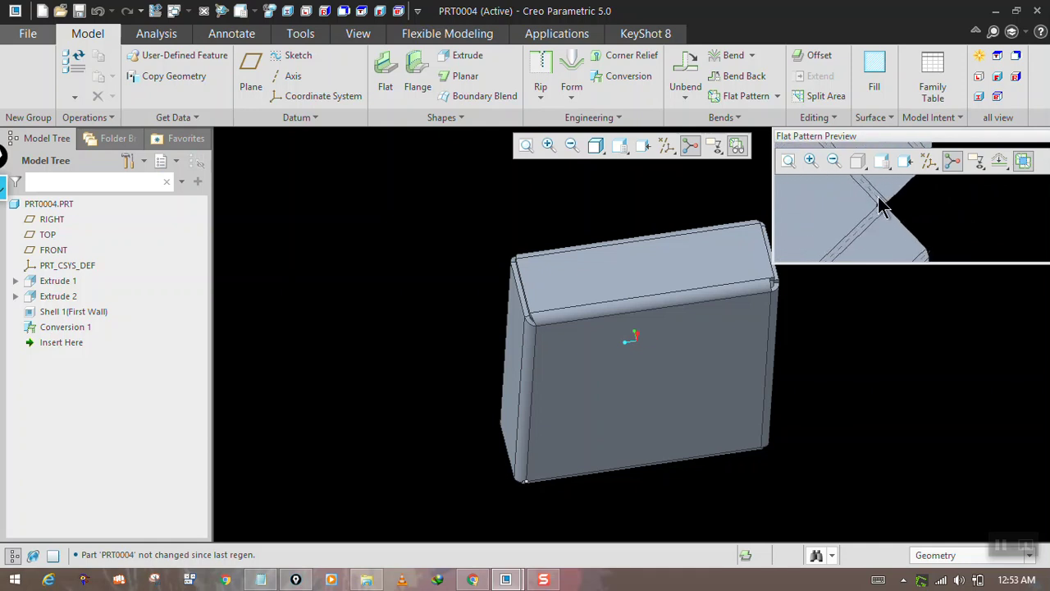
scroll(882, 209, down, 1)
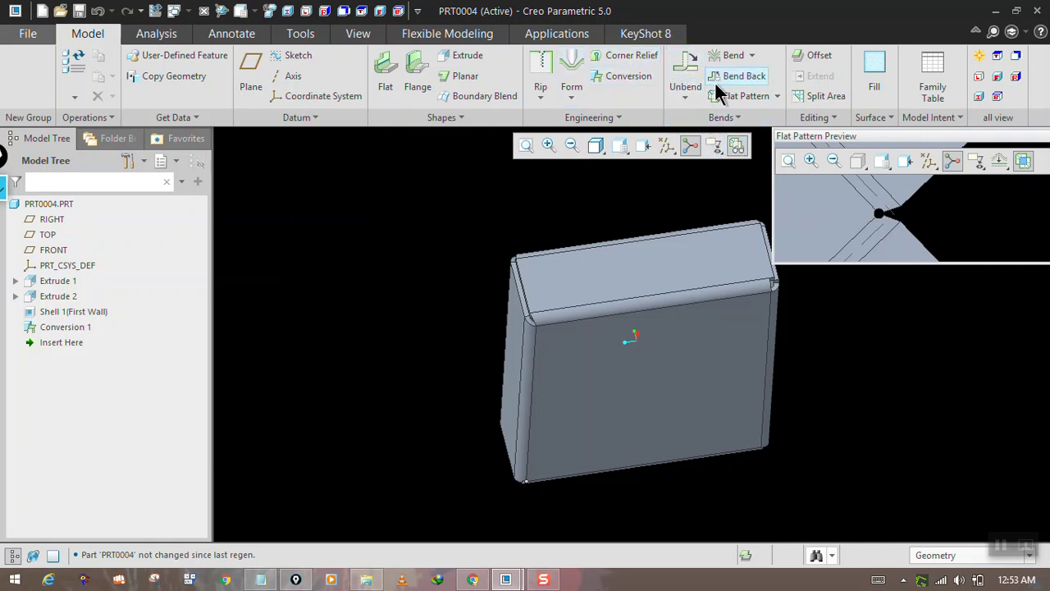
- Unbend the entire sheet metal part, keeping the base block's large flat underside as the fixed face
click(688, 74)
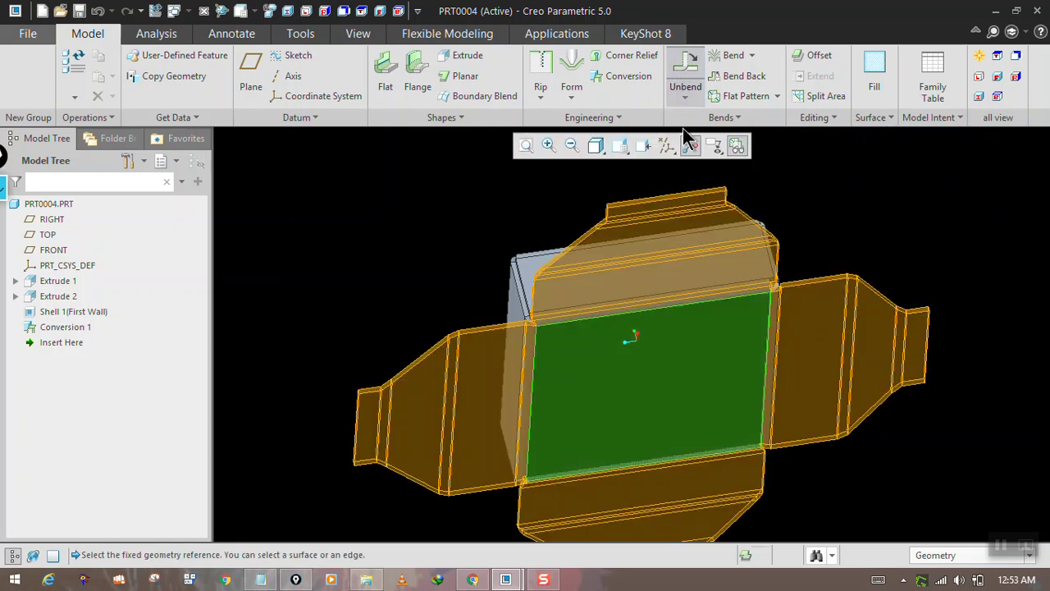
click(722, 78)
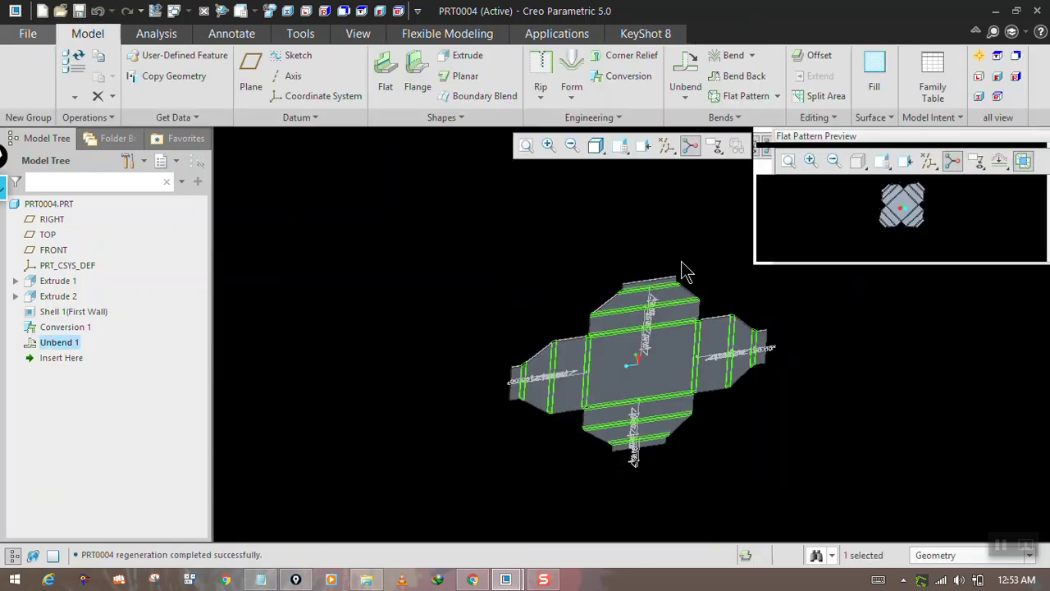
middle_drag(685, 275, 734, 336)
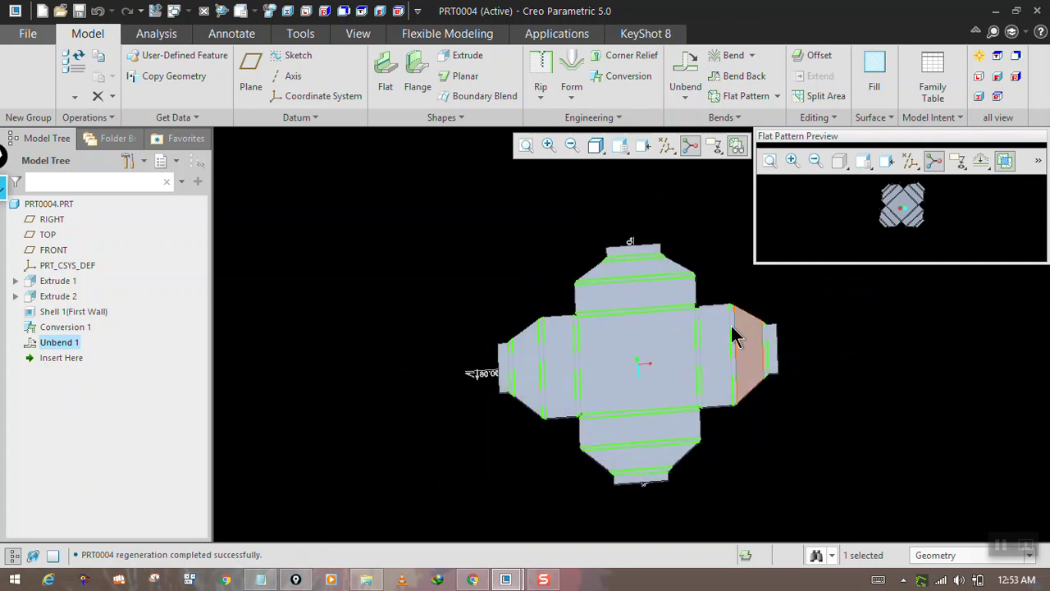
- Start a Corner Relief on the unbent part with manual corner selection and show its placement settings
click(629, 55)
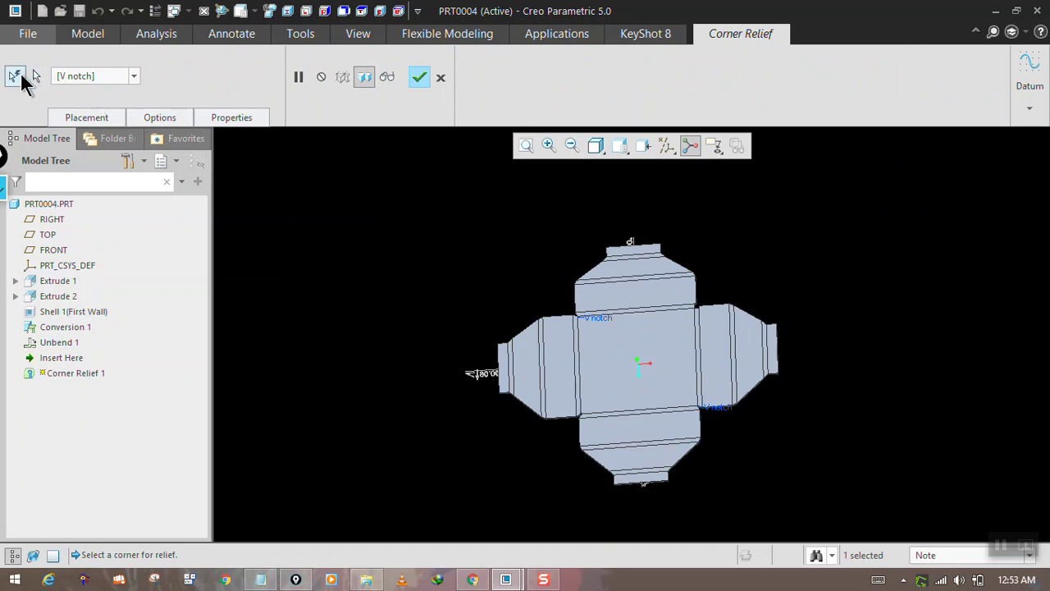
click(17, 76)
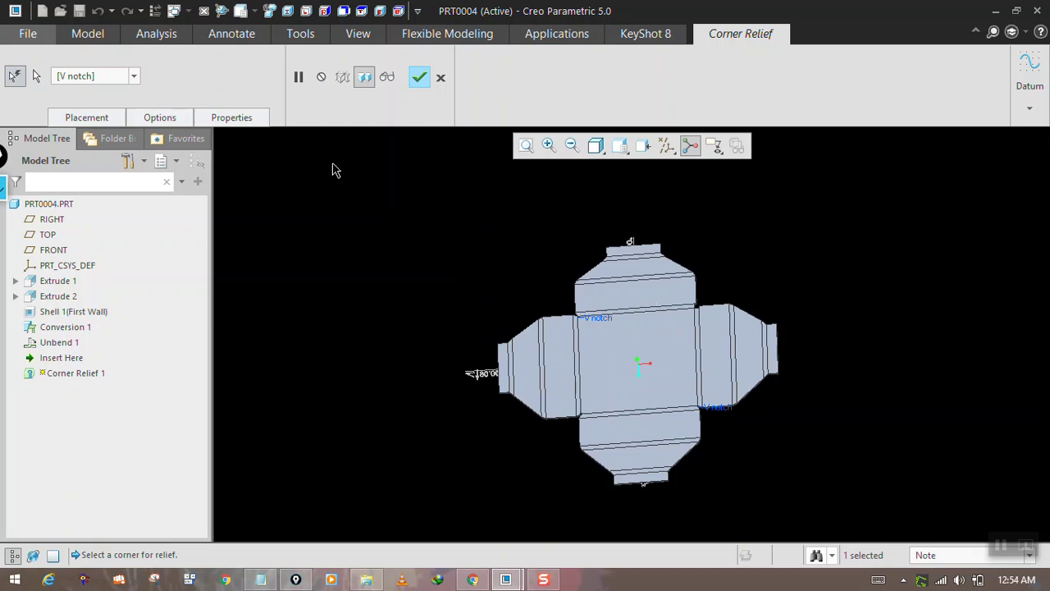
click(36, 75)
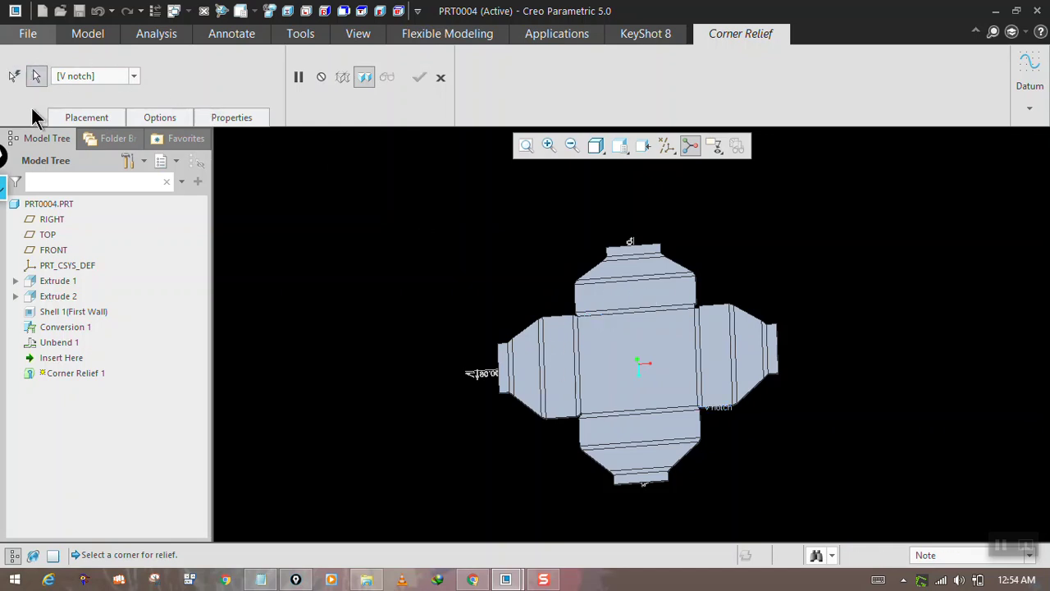
click(84, 117)
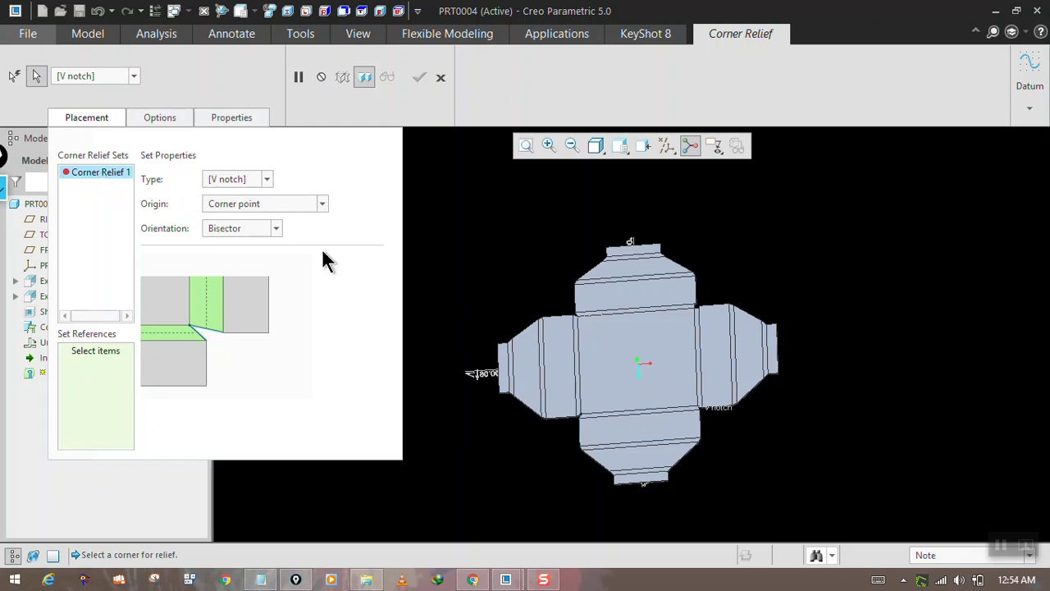
- Add the central face's upper-left V notch corner to the first relief set and set its type to Obround
scroll(583, 408, up, 4)
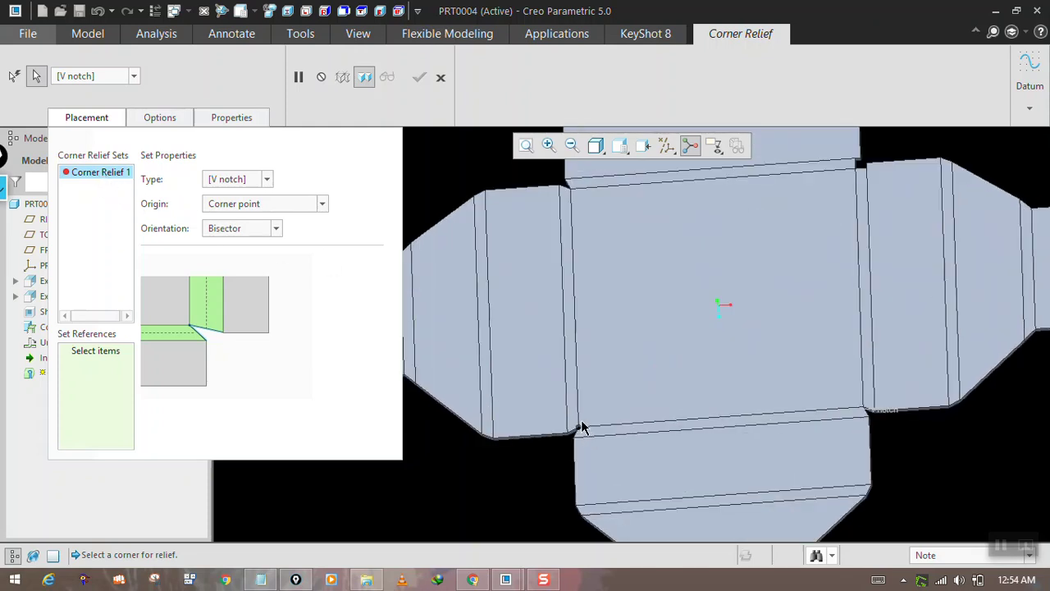
middle_drag(586, 188, 610, 197)
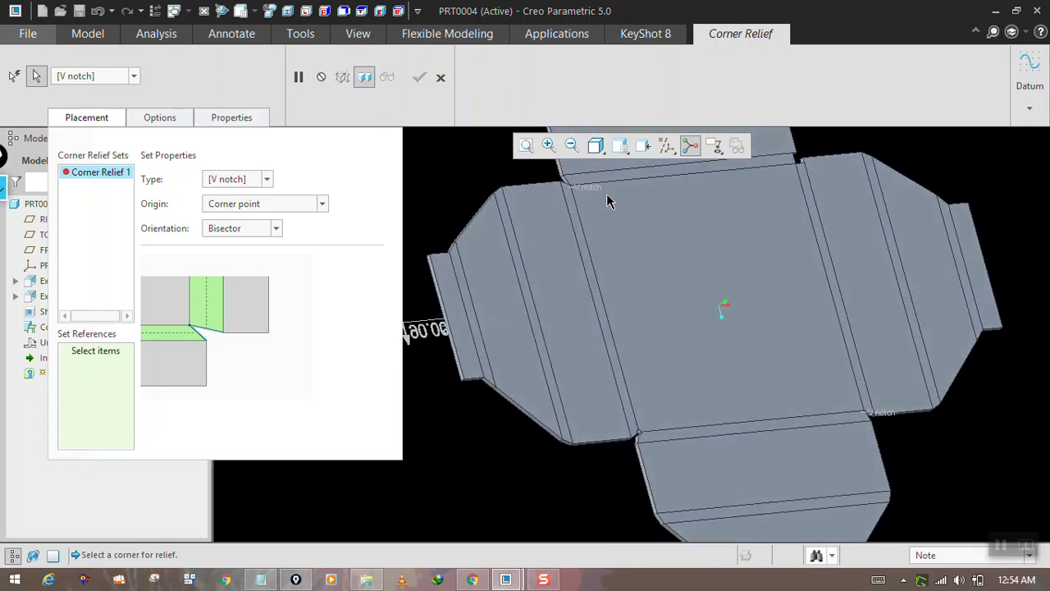
click(580, 197)
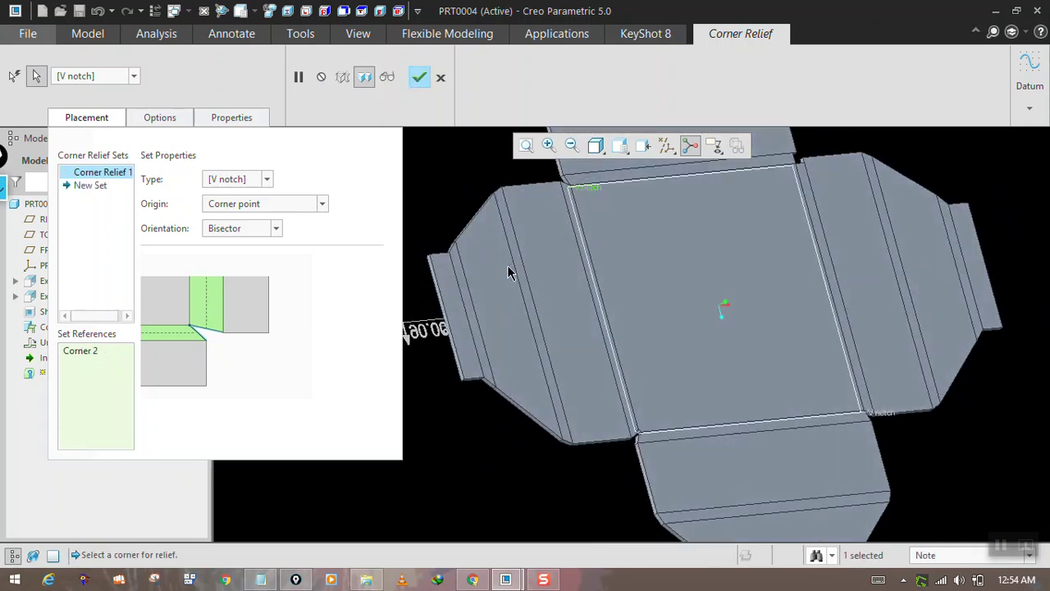
click(237, 181)
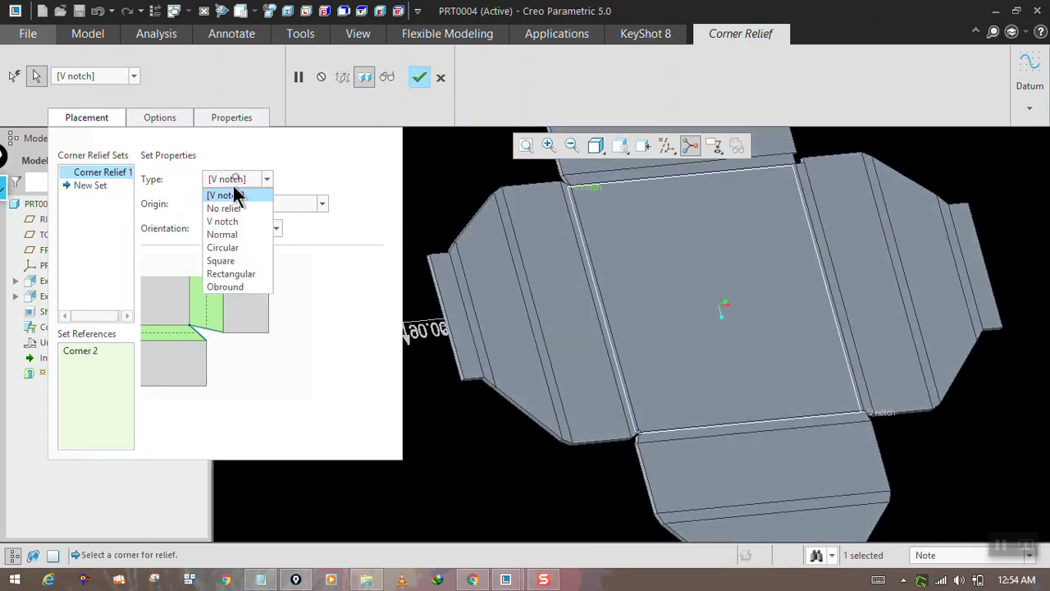
click(236, 289)
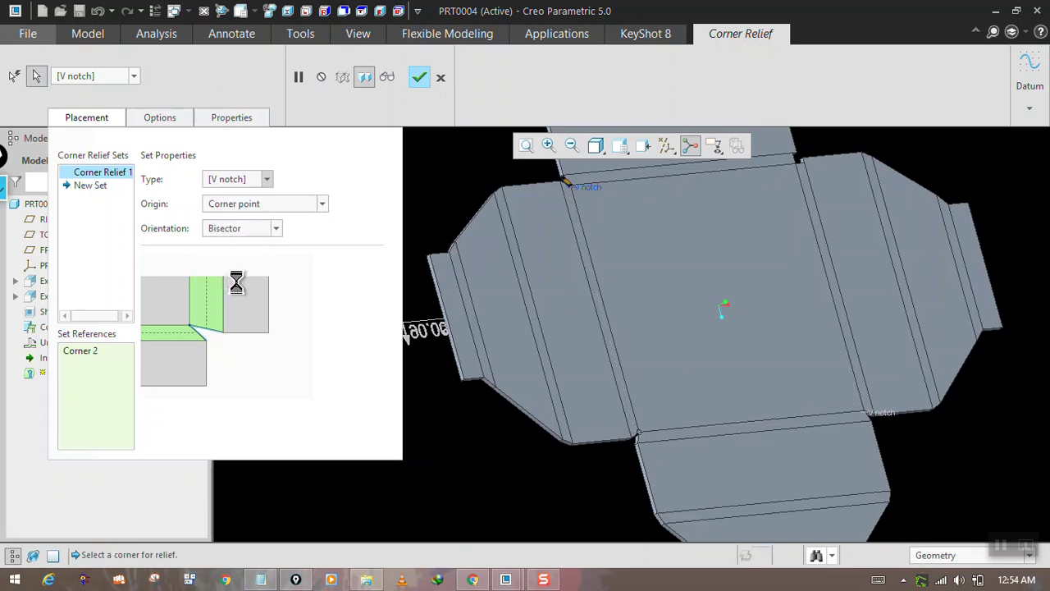
- Try a width of 2.0 * Thickness for the obround corner relief
scroll(561, 205, up, 5)
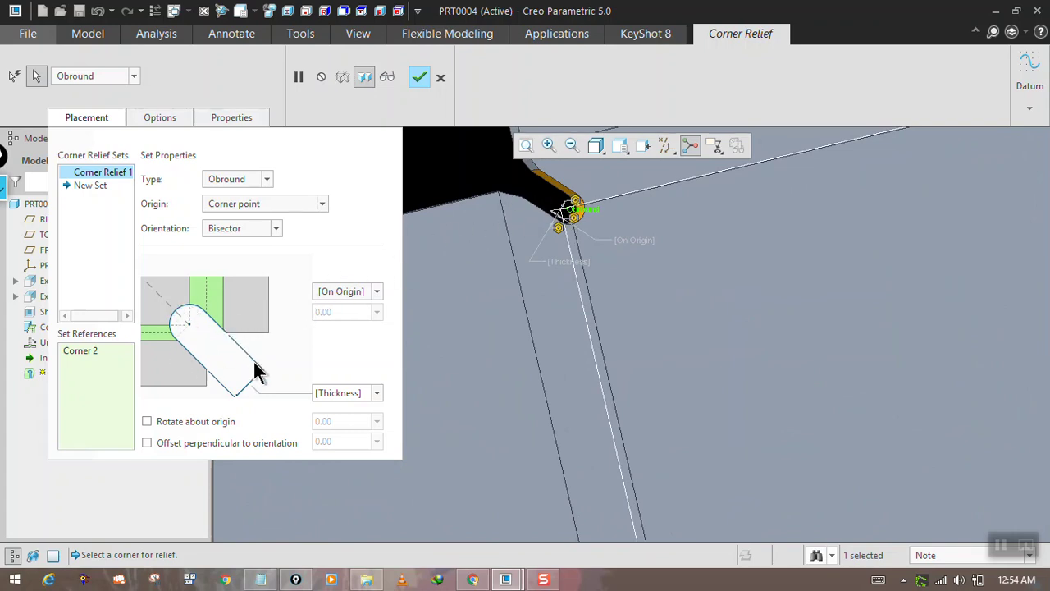
click(375, 392)
click(375, 393)
click(375, 392)
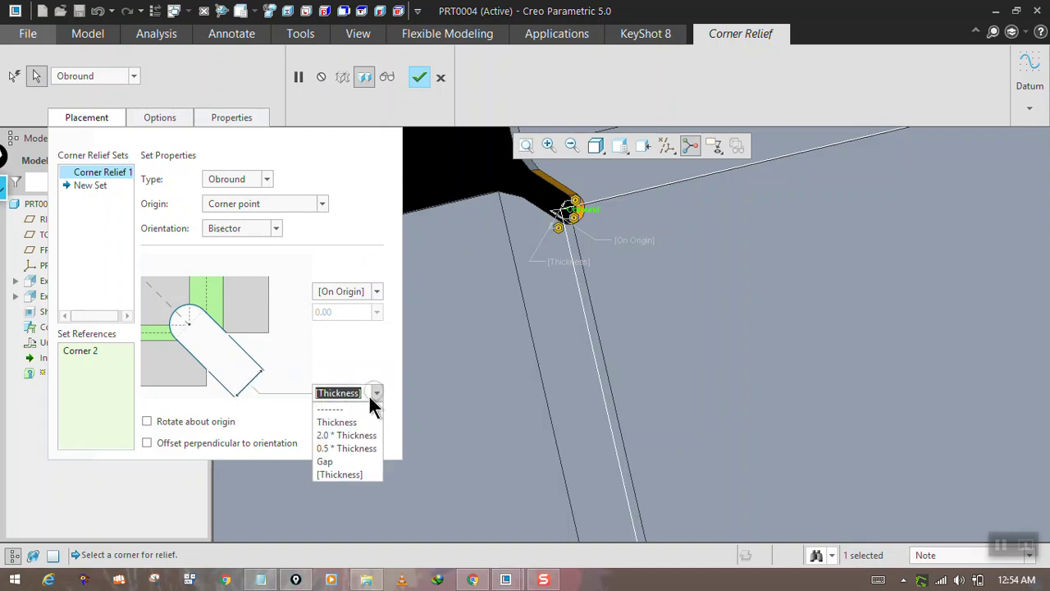
click(347, 435)
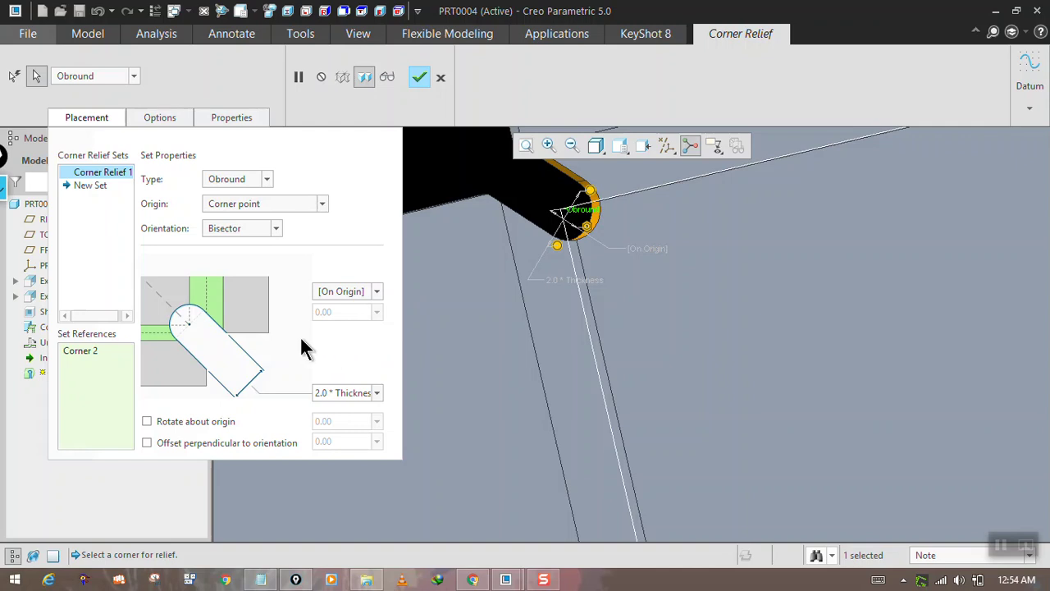
- Try a width of 0.5 * Thickness and an Up to bend depth for the obround corner relief
click(376, 392)
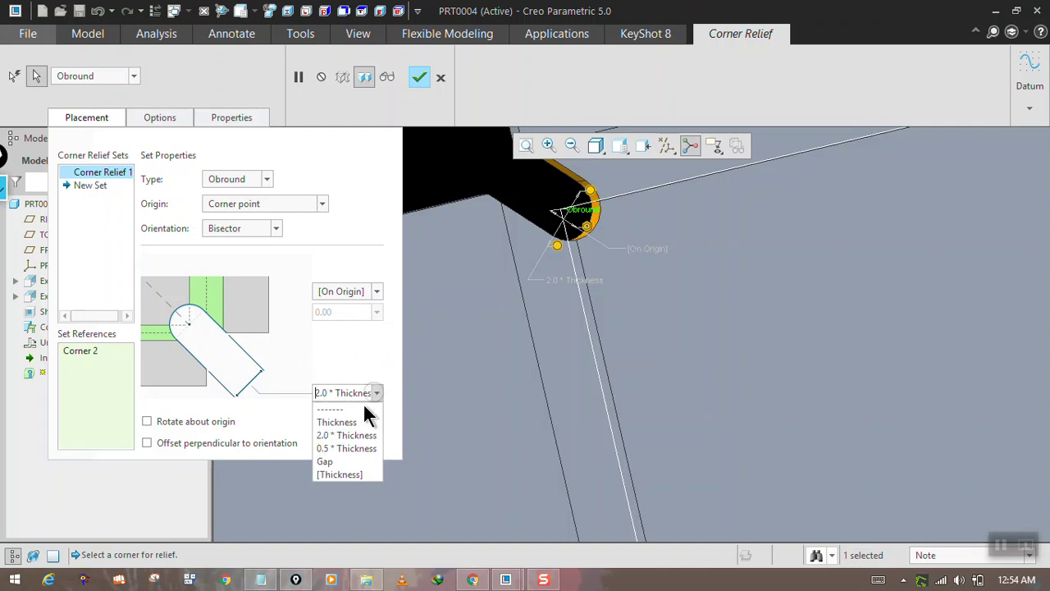
click(351, 446)
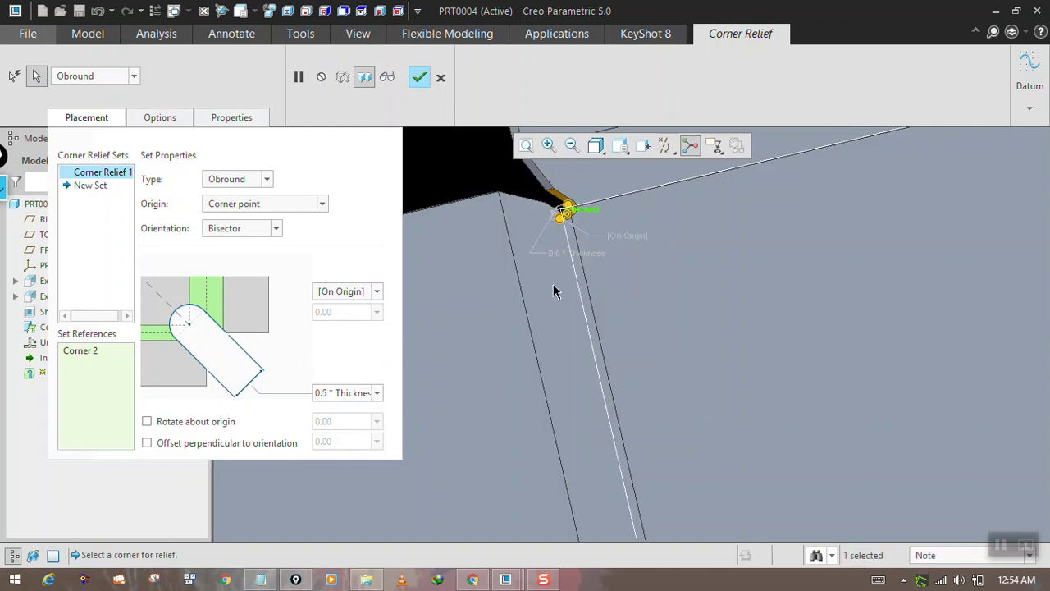
middle_drag(553, 292, 451, 276)
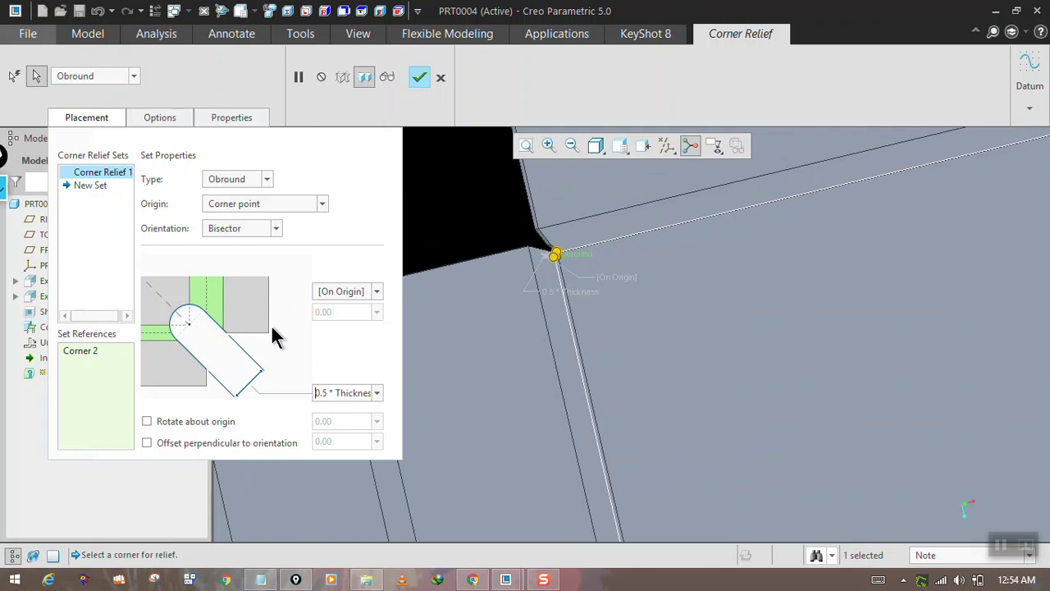
click(366, 294)
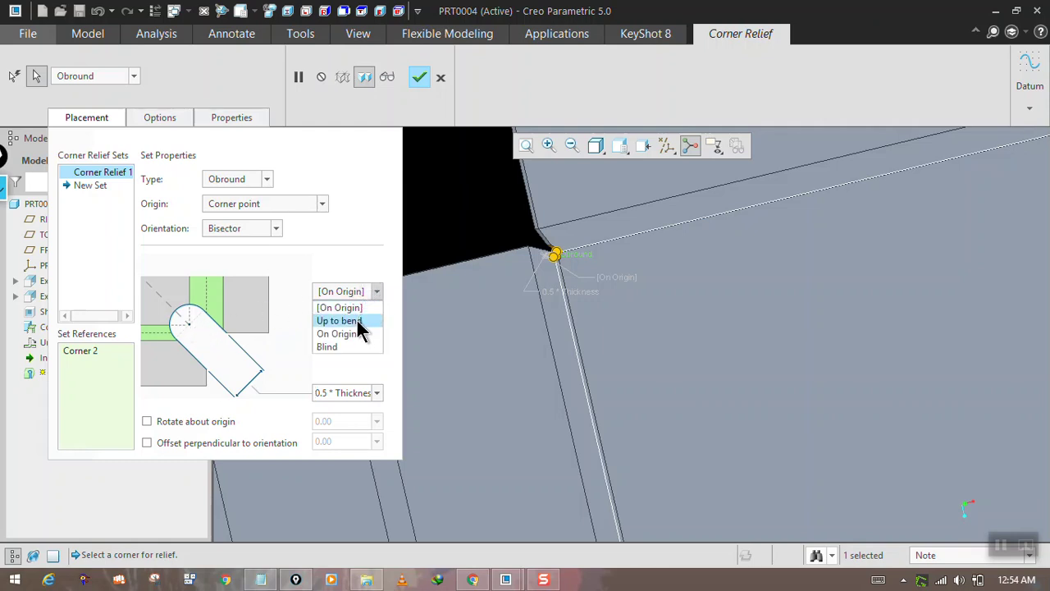
click(358, 320)
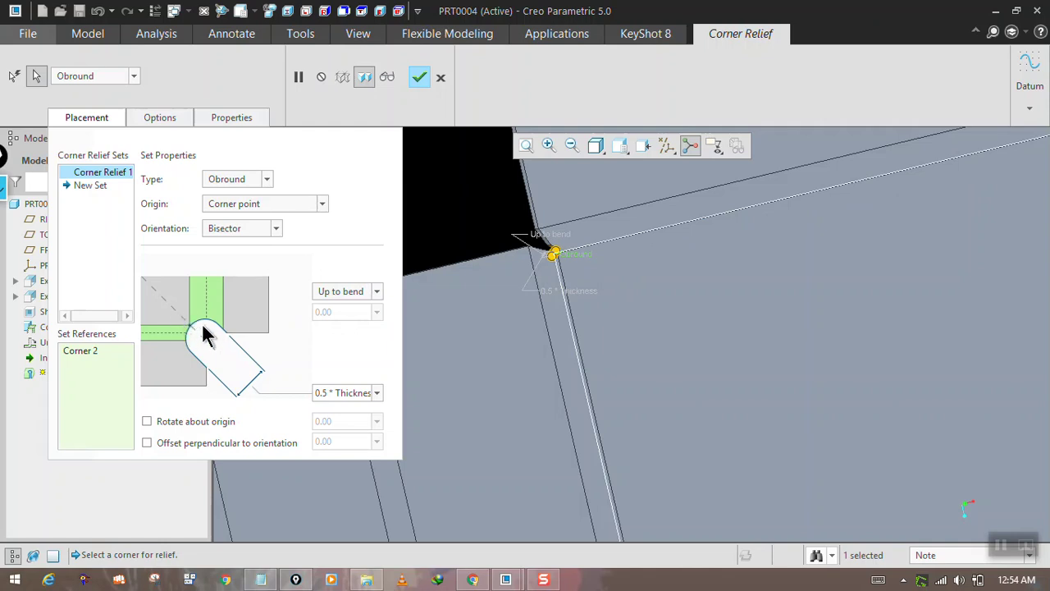
- Set the obround relief's depth option to Blind with a value of 2.0 * Thickness
click(330, 292)
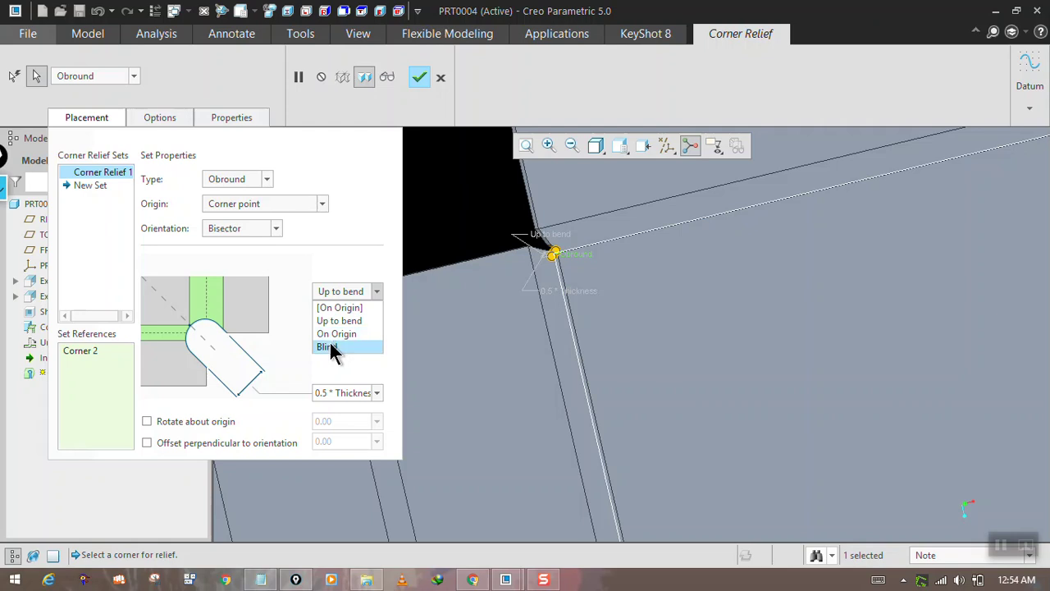
click(331, 346)
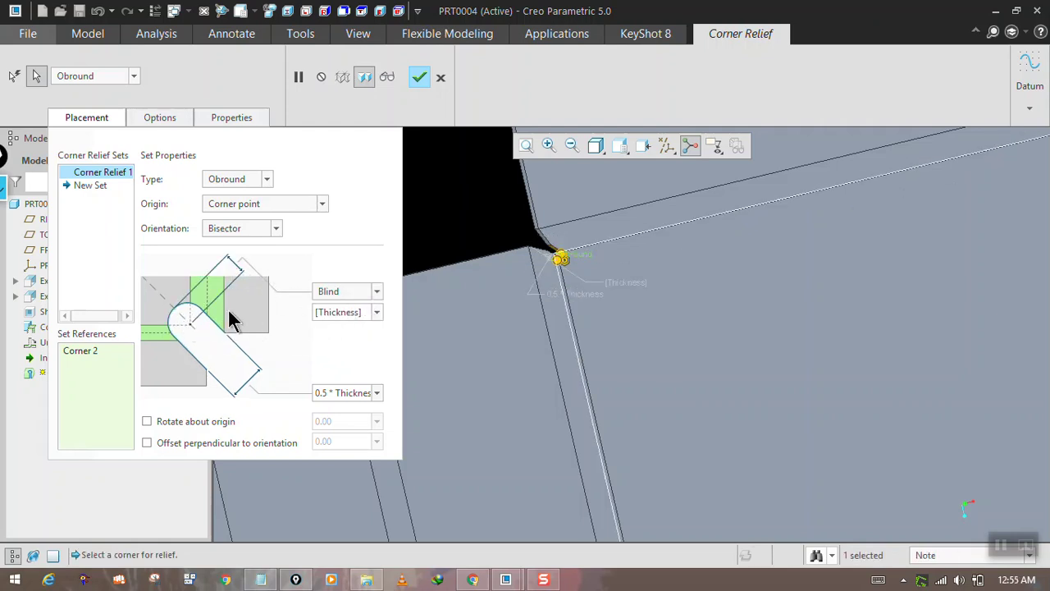
click(375, 317)
click(351, 356)
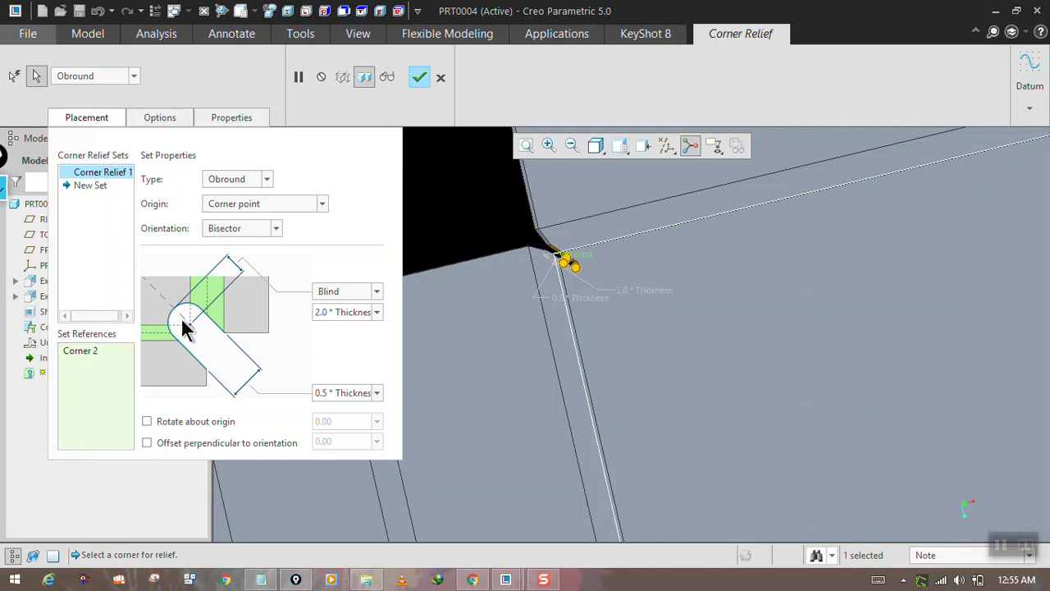
- Enlarge the obround relief freehand on the model to a depth of about 16.53 and a width of about 12.69
middle_drag(569, 275, 577, 285)
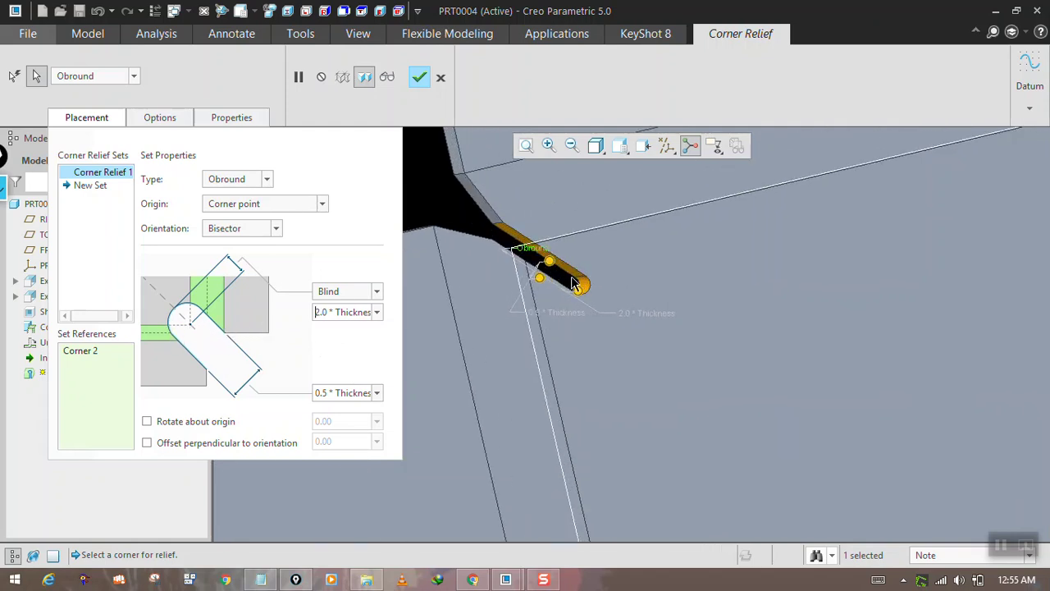
drag(579, 295, 605, 312)
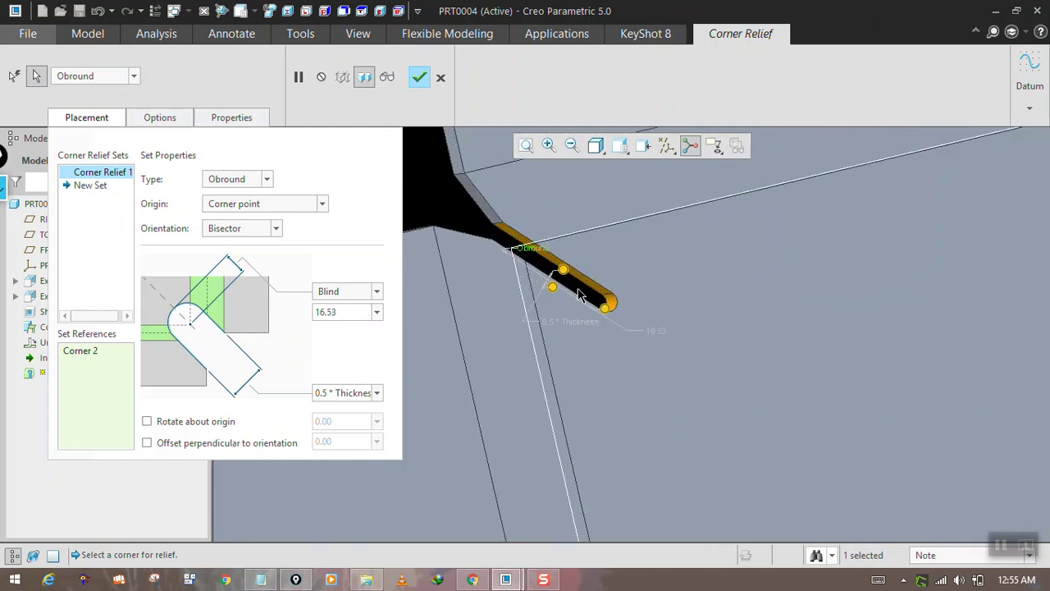
drag(568, 281, 534, 276)
scroll(534, 279, down, 6)
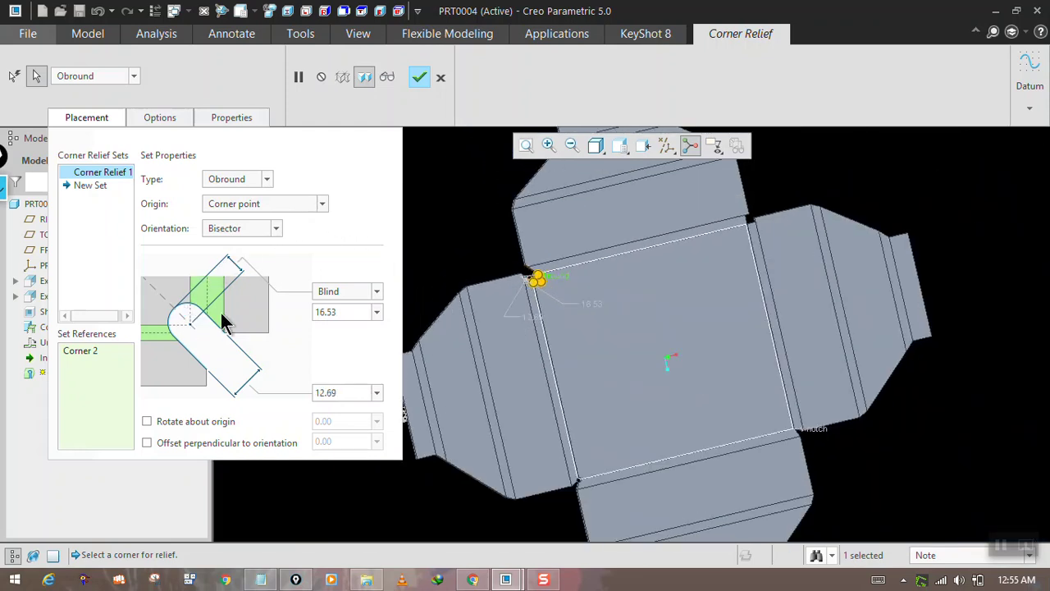
- Add a second relief set on the central face's lower-right V notch corner and set its type to Circular
click(105, 186)
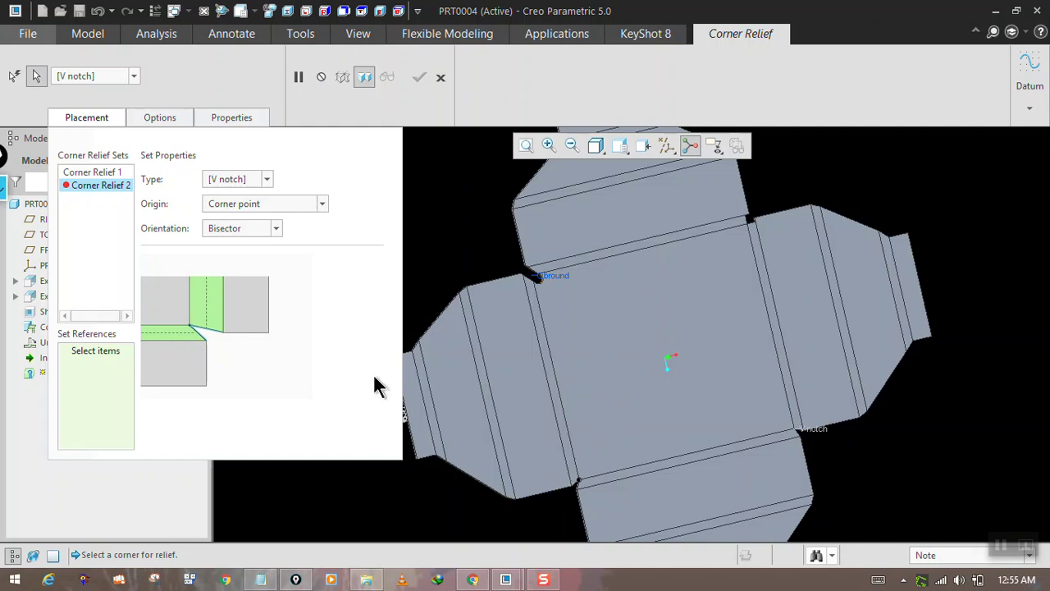
drag(85, 122, 114, 153)
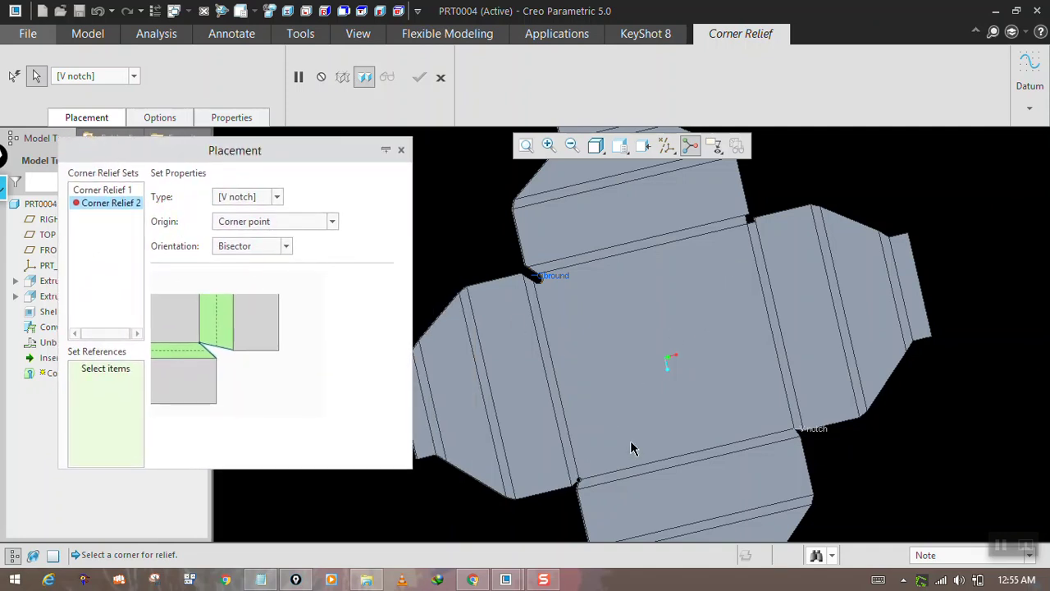
click(820, 439)
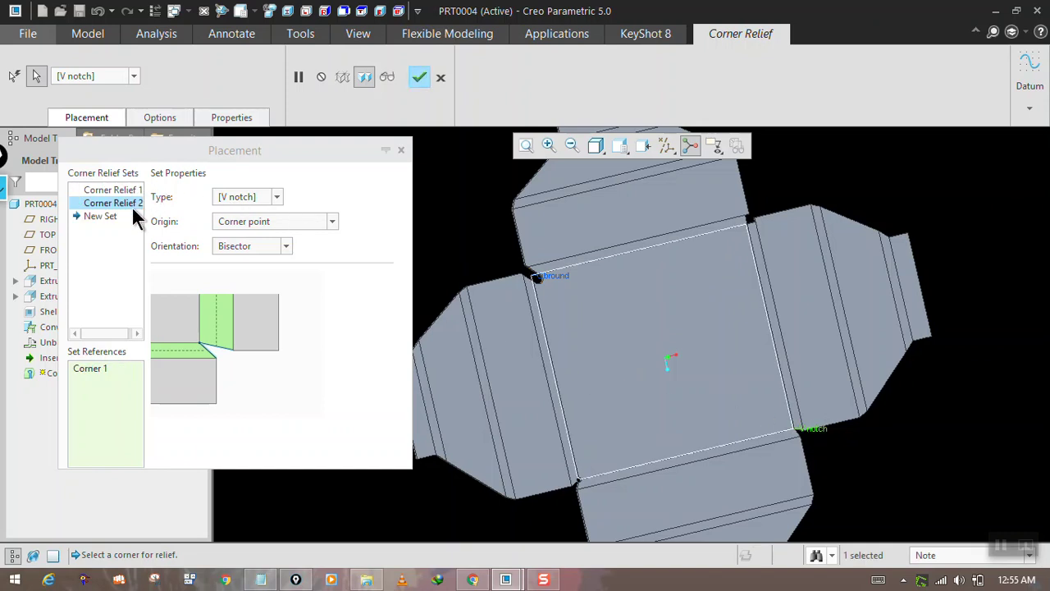
click(262, 202)
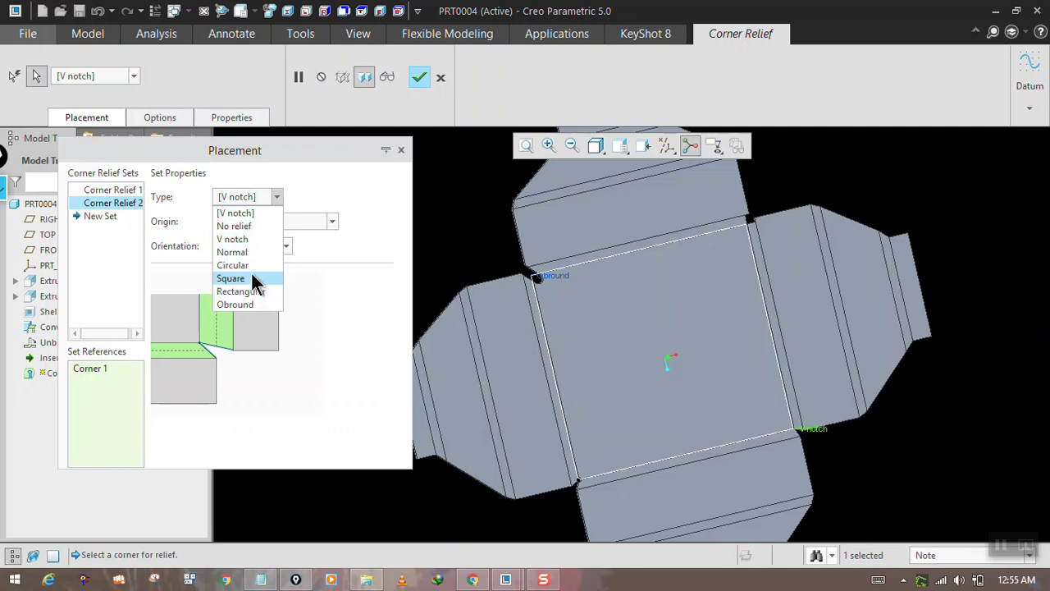
click(246, 265)
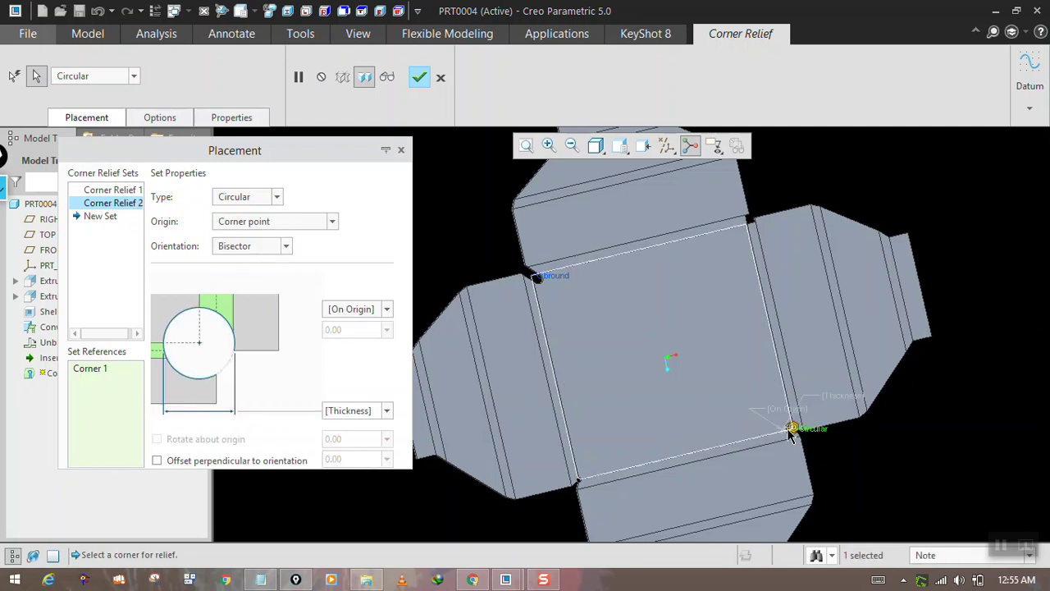
- Try circular relief diameters of Gap, 2.0 * Thickness and about 17.41, the last one sized freehand on the model
scroll(791, 433, down, 5)
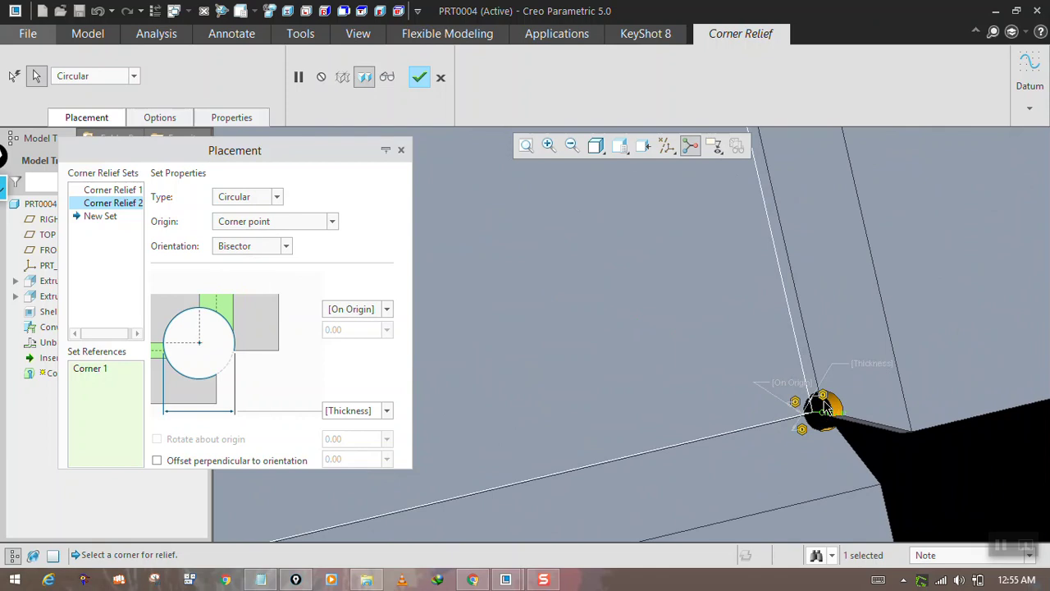
click(827, 408)
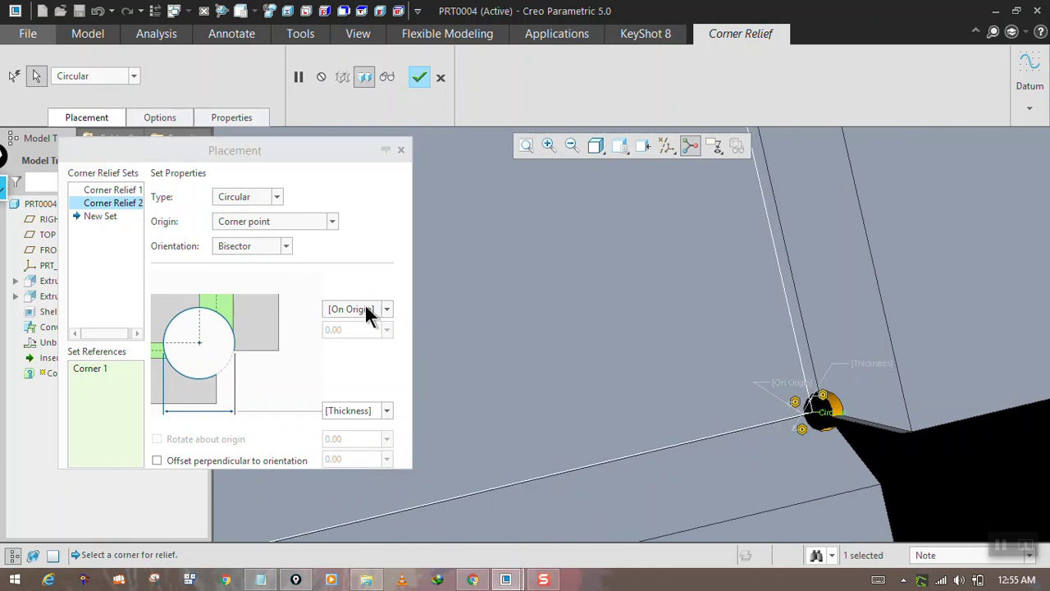
click(369, 401)
click(383, 413)
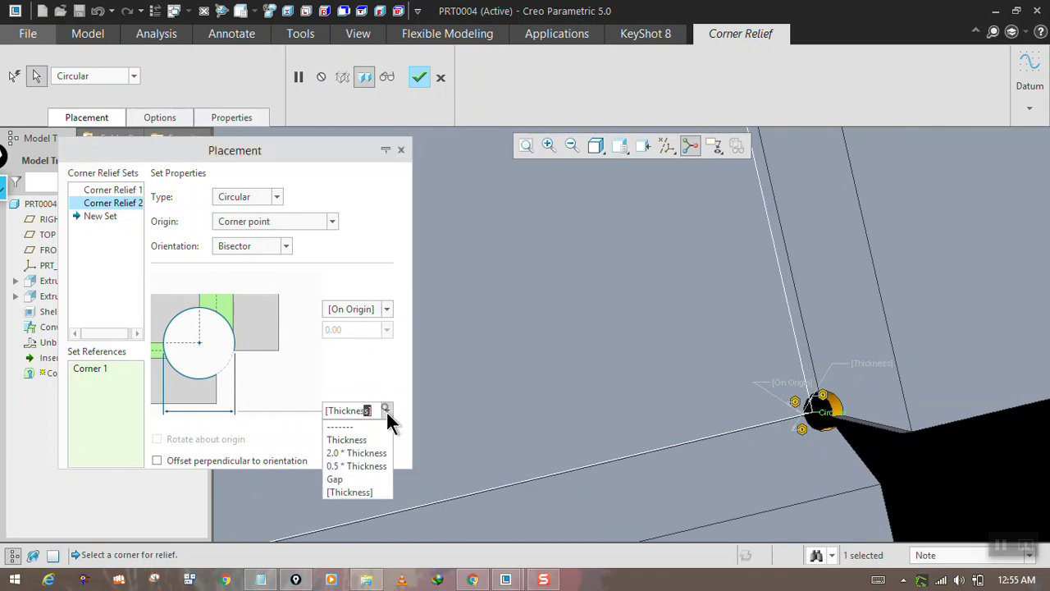
click(346, 478)
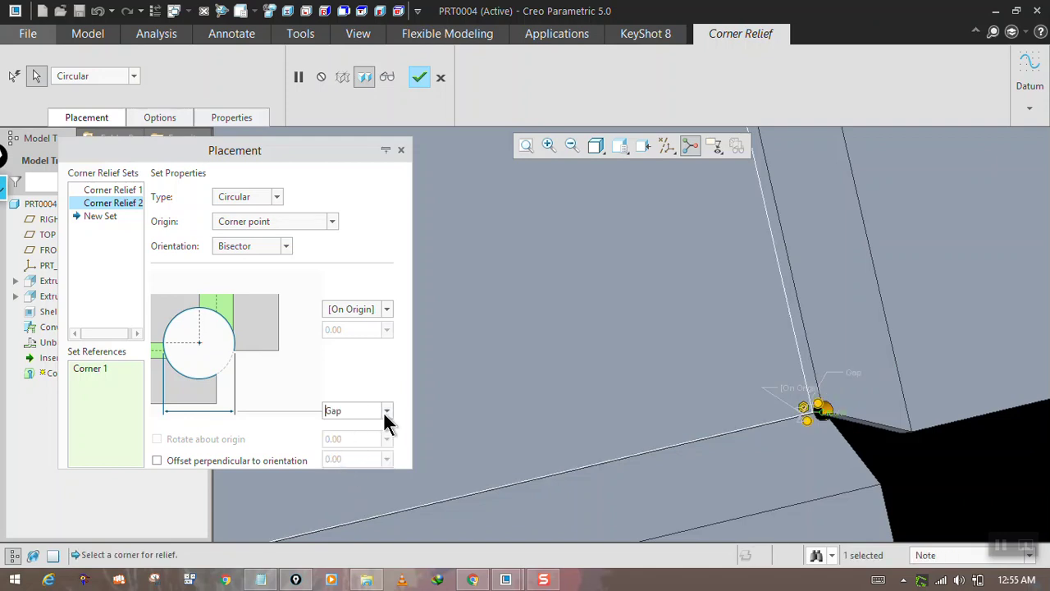
click(384, 412)
click(361, 453)
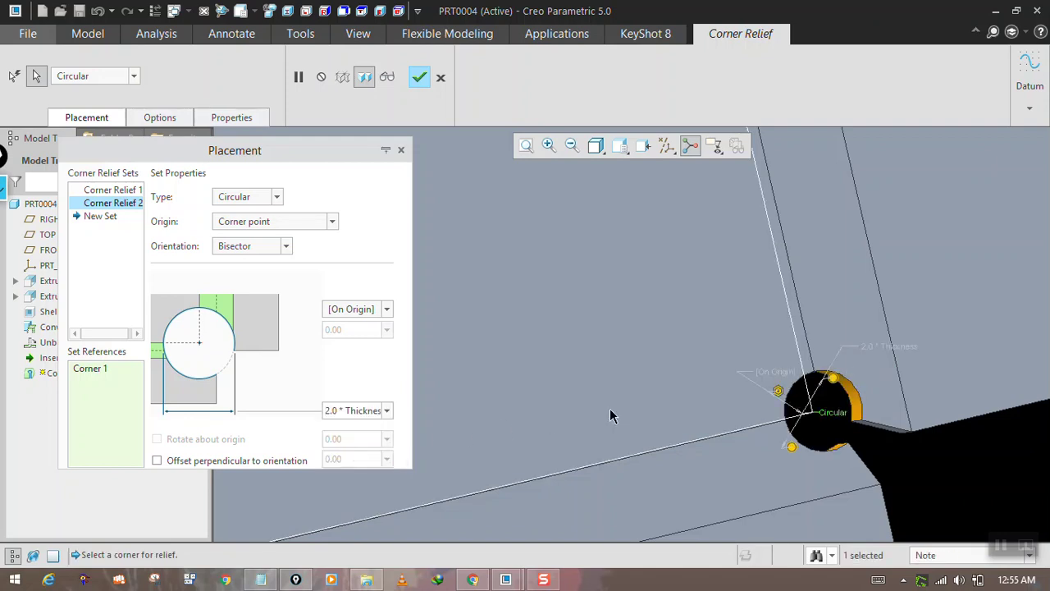
mouse_move(832, 378)
mouse_down()
mouse_move(855, 363)
mouse_move(843, 369)
mouse_up()
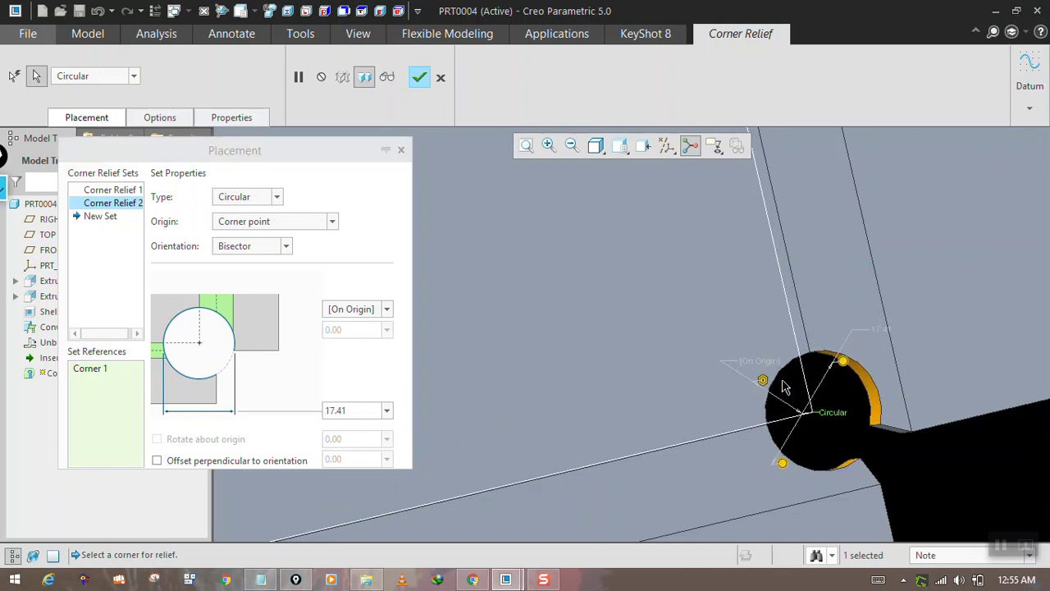
scroll(783, 387, down, 5)
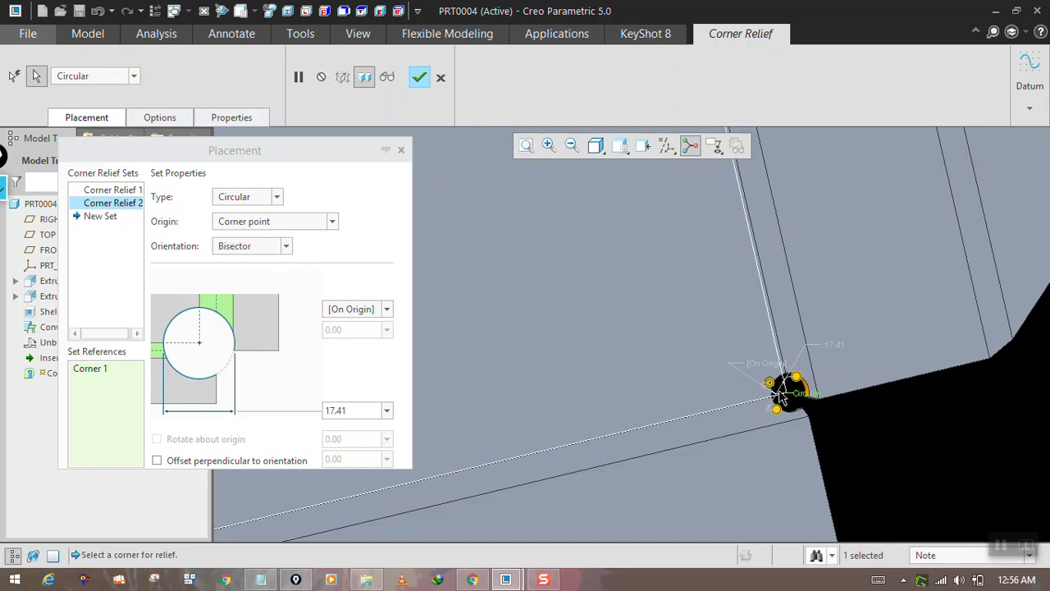
- Set the circular relief's origin to Bend lines intersection and enlarge its diameter freehand to about 29.88
click(318, 220)
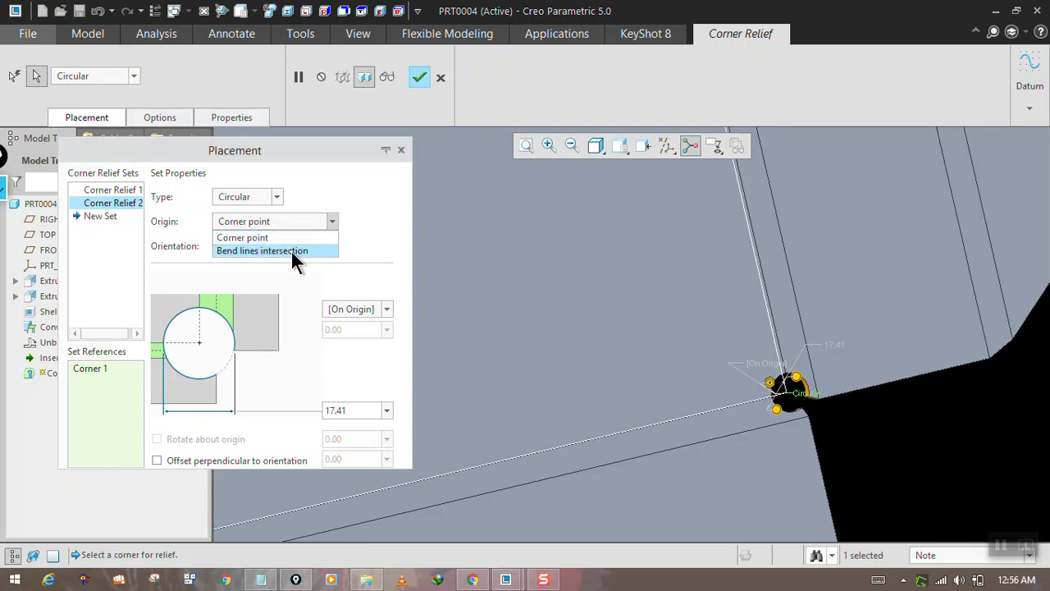
click(291, 250)
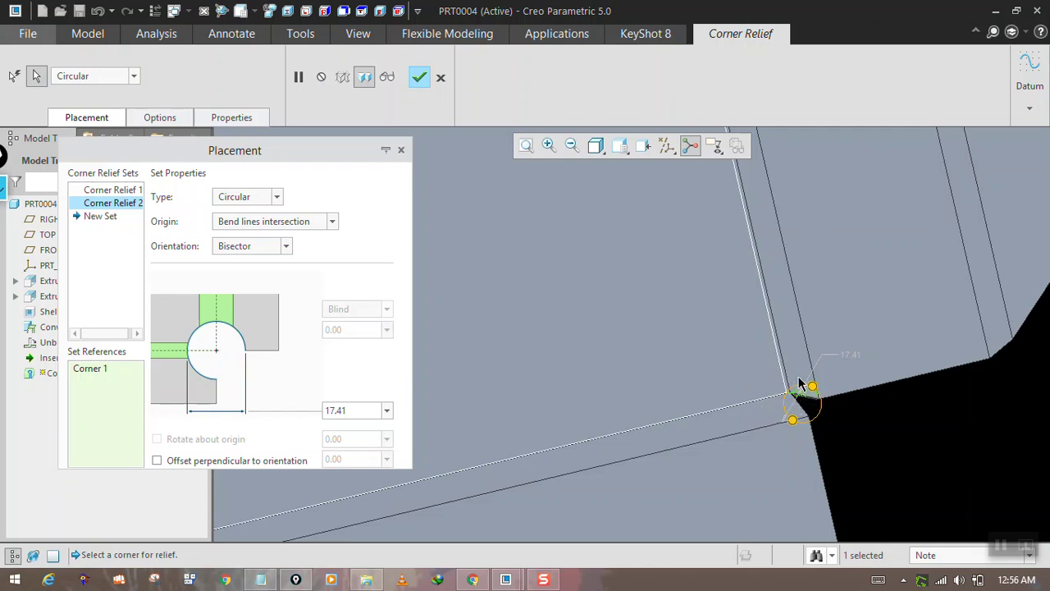
click(801, 406)
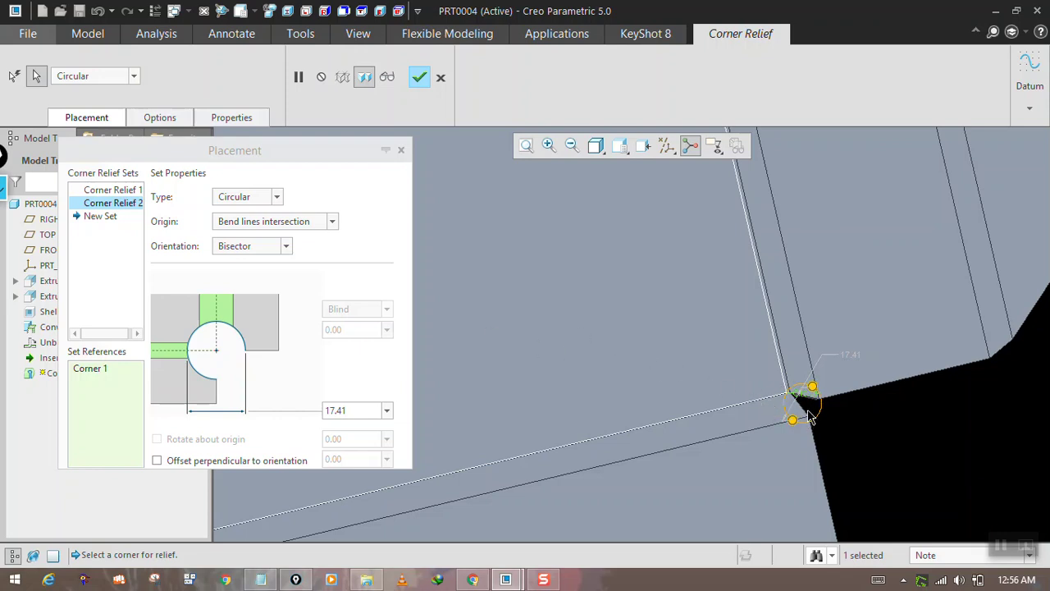
drag(809, 416, 786, 424)
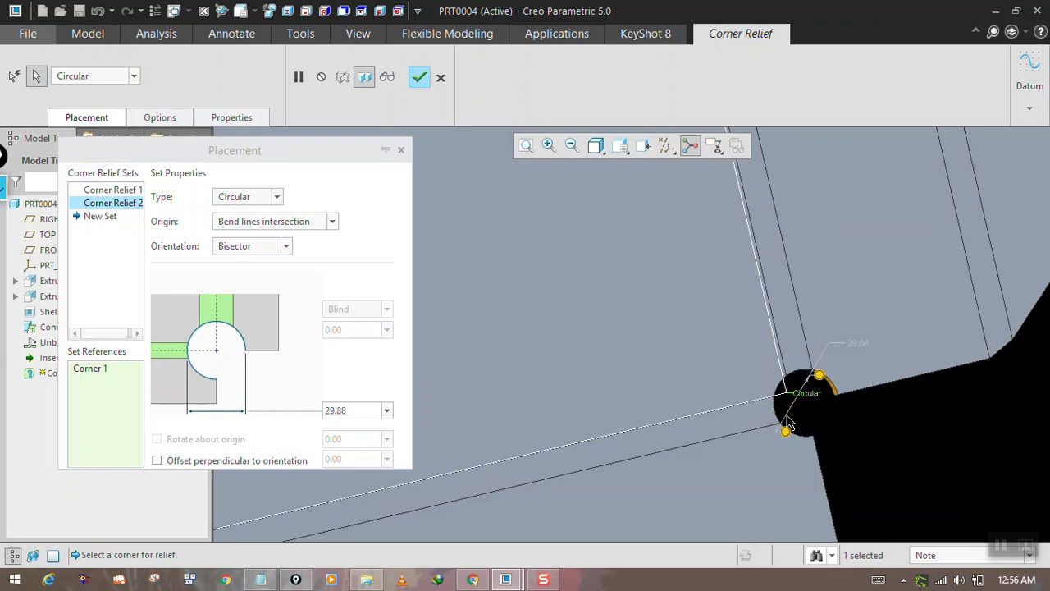
- Try the Diagonal orientation on the circular relief and return it to Bisector
click(285, 246)
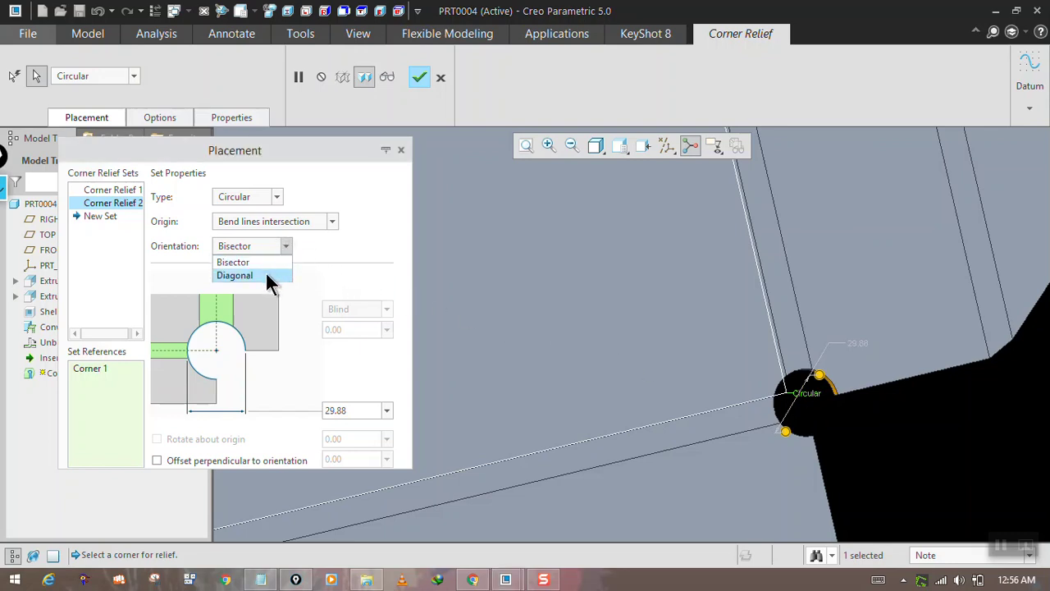
click(269, 274)
click(275, 248)
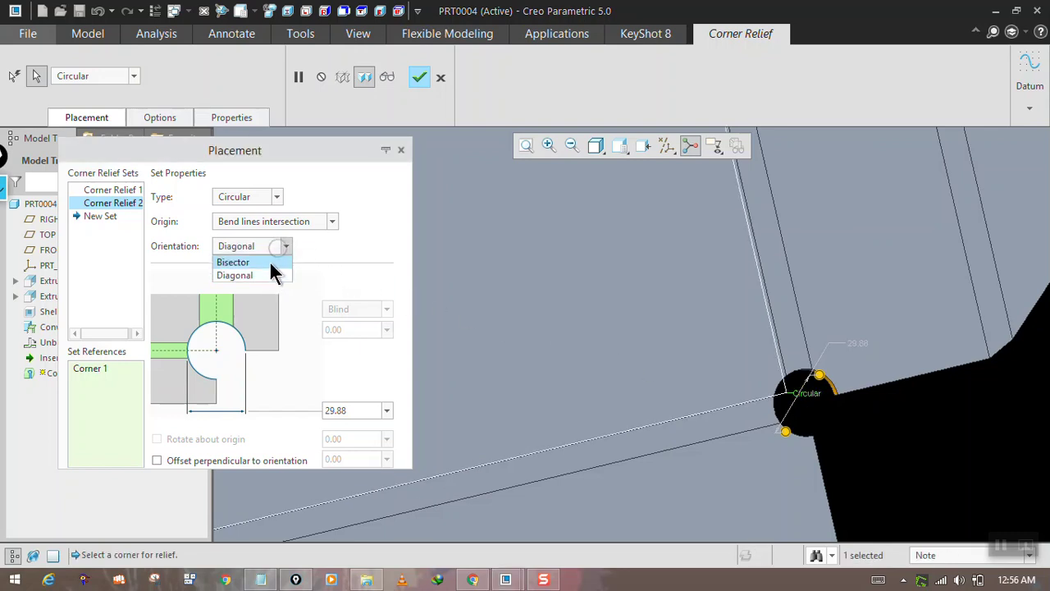
click(270, 261)
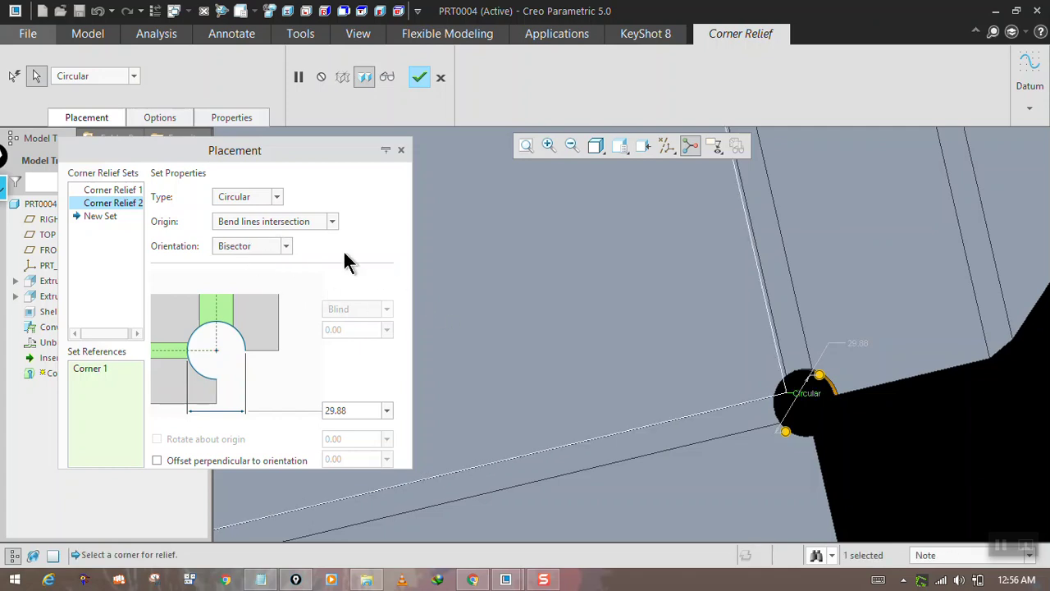
- Check the corner relief's geometry option and feature name, and complete the Corner Relief feature
click(172, 122)
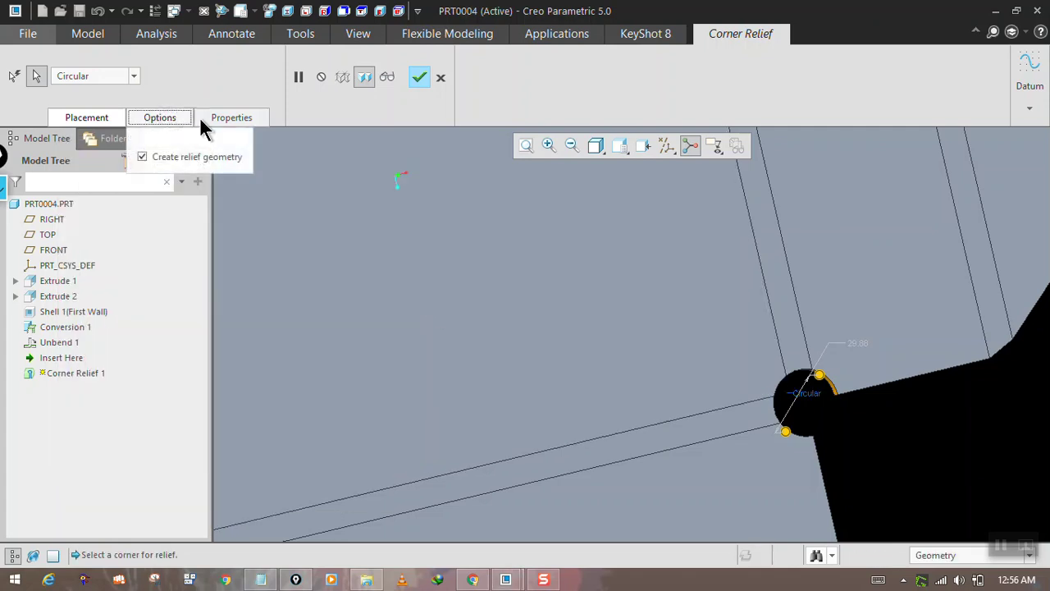
click(222, 120)
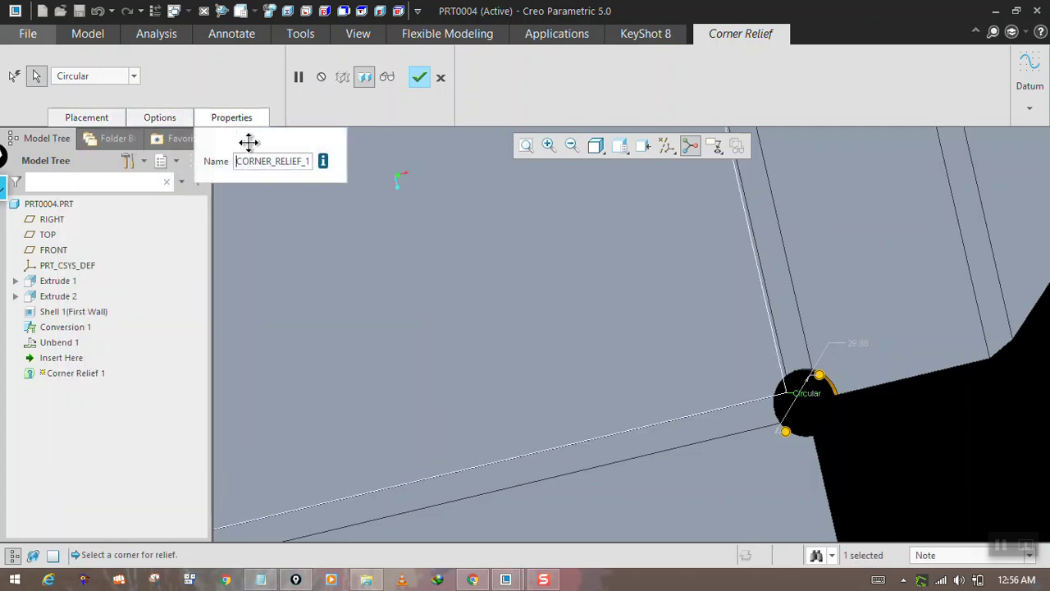
click(419, 77)
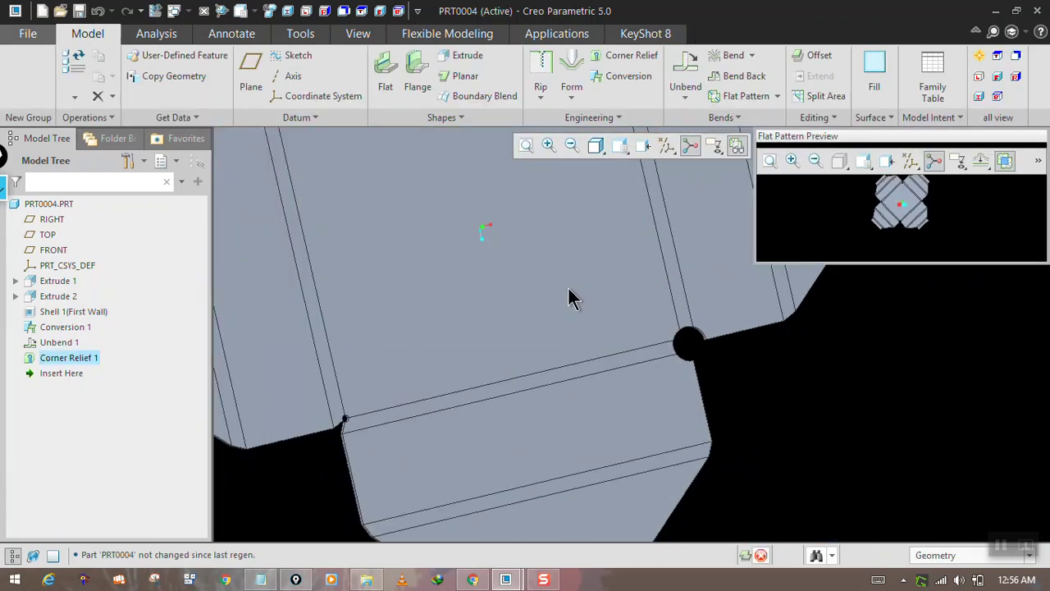
- Bend back the entire unbent part using the preselected central face as the fixed geometry, and inspect the folded corners
scroll(568, 286, up, 8)
scroll(623, 236, down, 2)
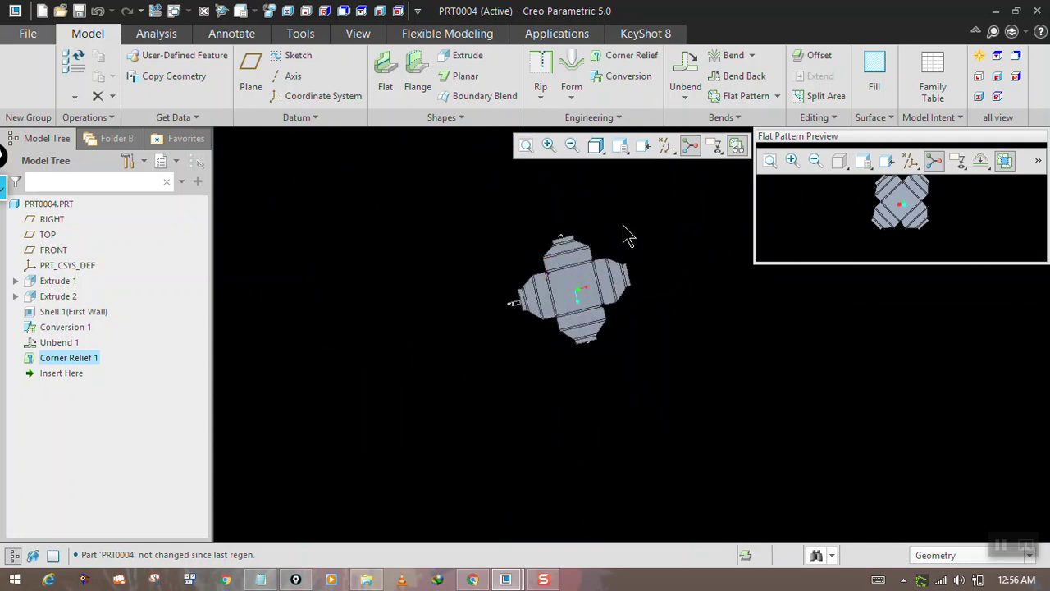
click(734, 75)
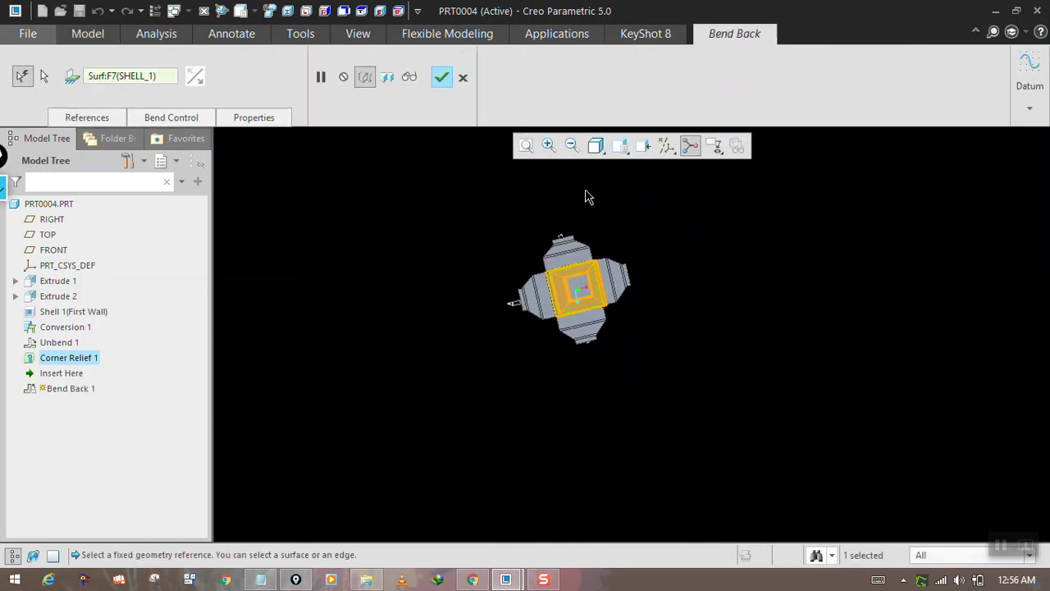
click(441, 77)
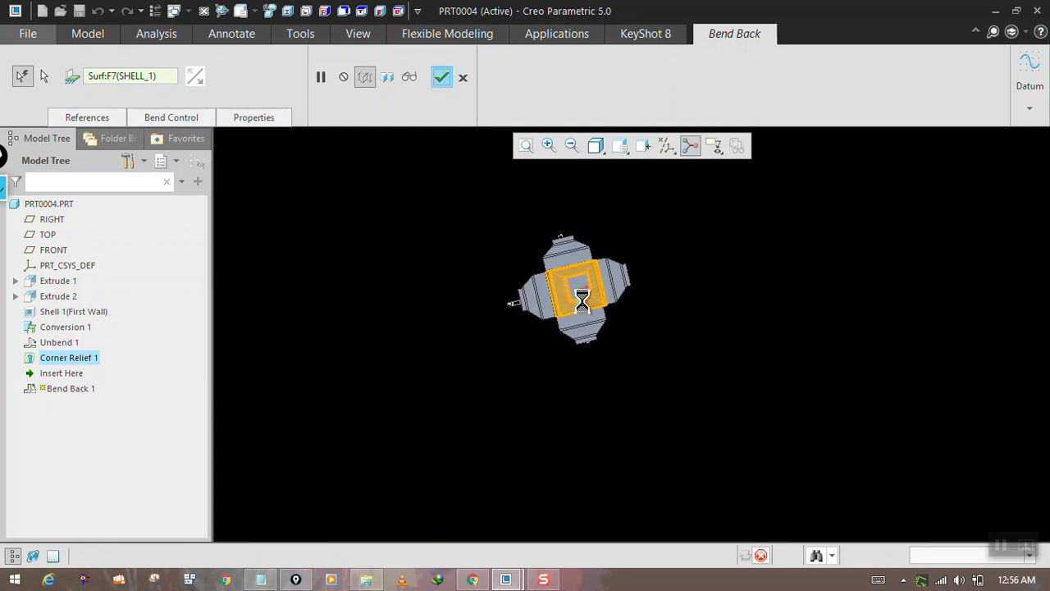
mouse_move(583, 242)
middle_down()
mouse_move(582, 293)
mouse_move(627, 289)
mouse_move(623, 234)
mouse_move(649, 253)
mouse_move(637, 218)
mouse_move(632, 230)
middle_up()
key(ctrl+d)
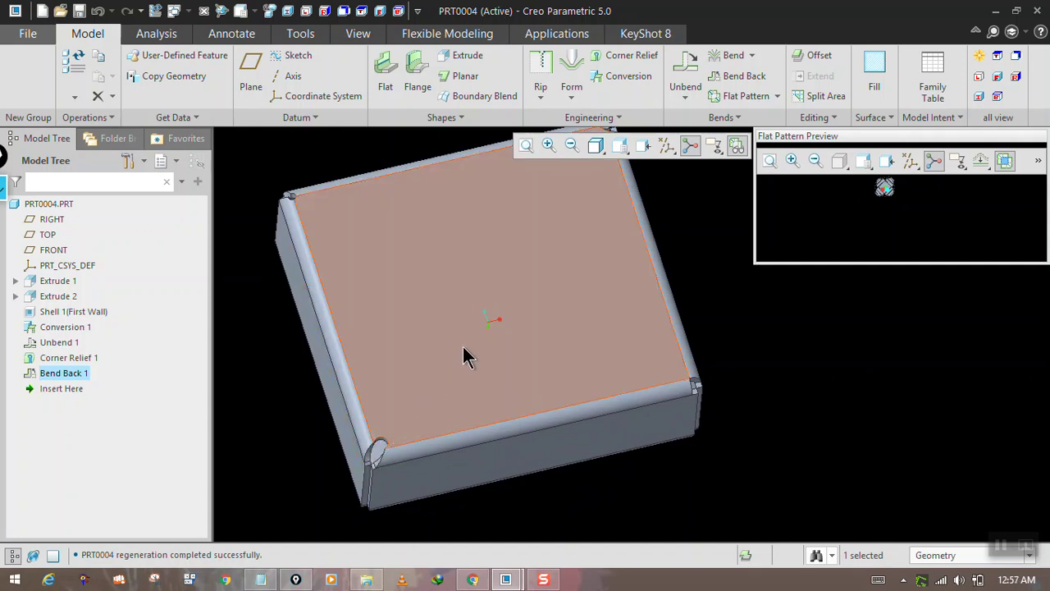
mouse_move(537, 336)
middle_down()
mouse_move(492, 347)
mouse_move(484, 375)
middle_up()
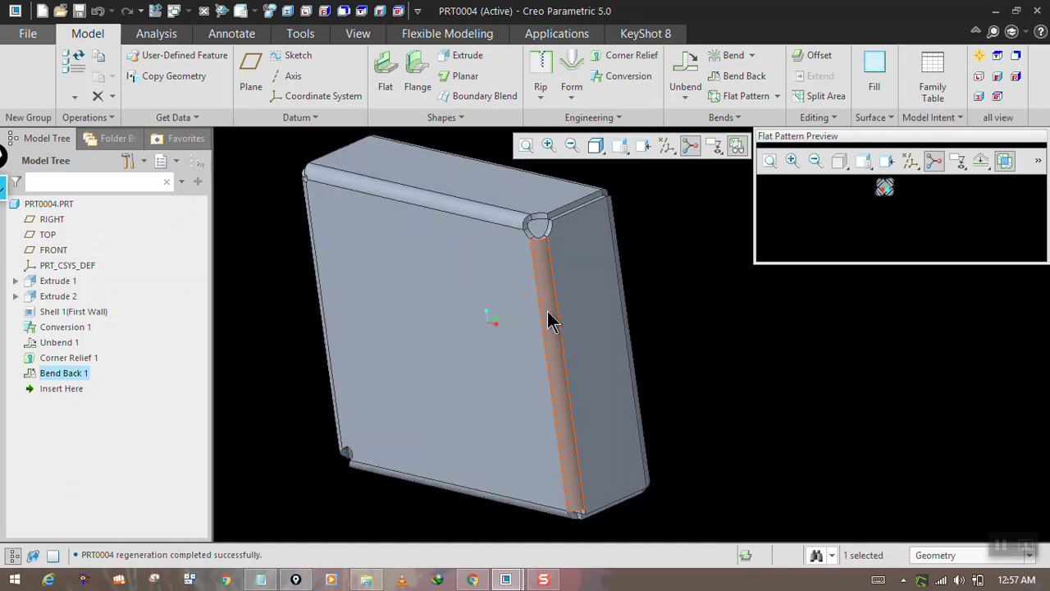
middle_drag(551, 317, 444, 322)
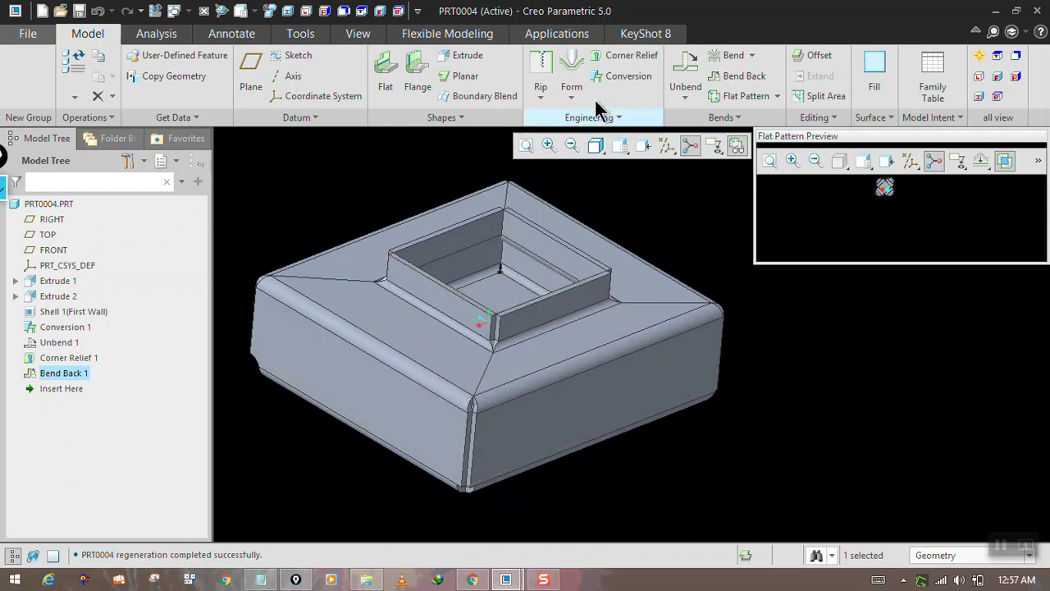